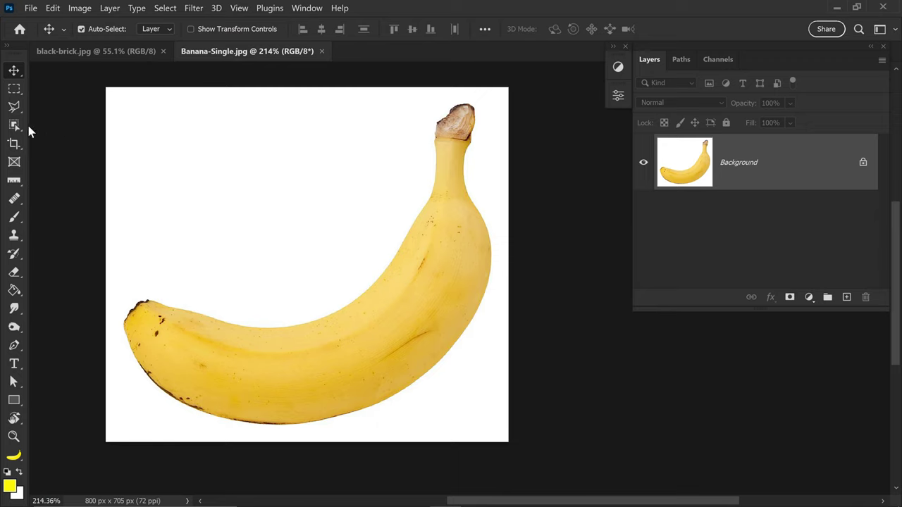
Select the banana with Object Selection and make a work path at 5.0 px tolerance
left_click_drag(15, 125, 56, 122)
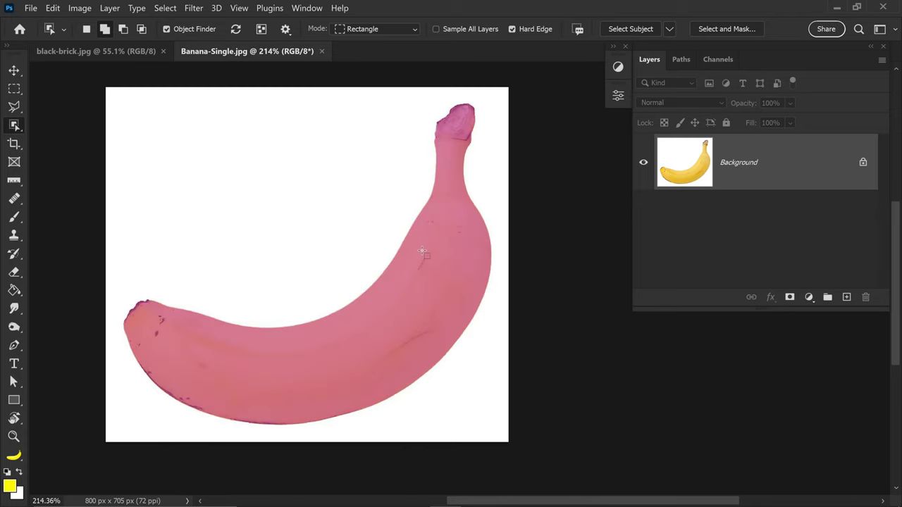
left_click(429, 258)
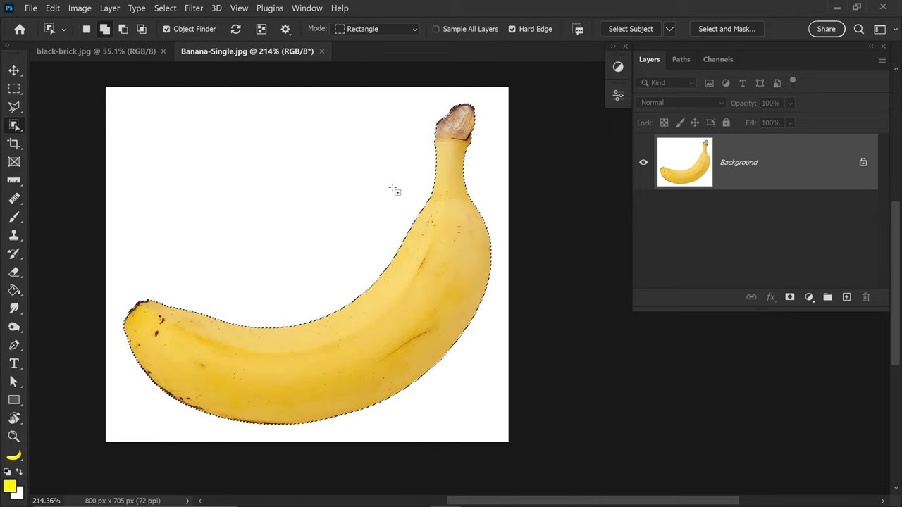
right_click(423, 213)
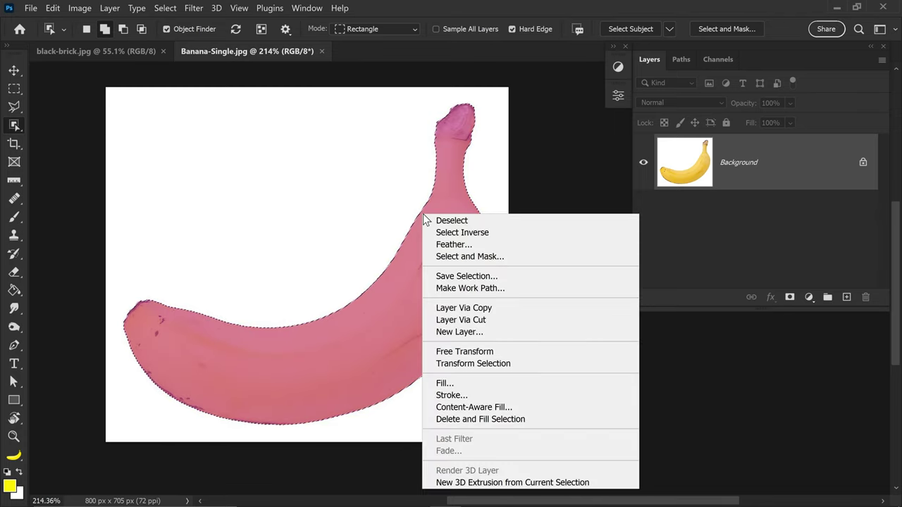
left_click(477, 287)
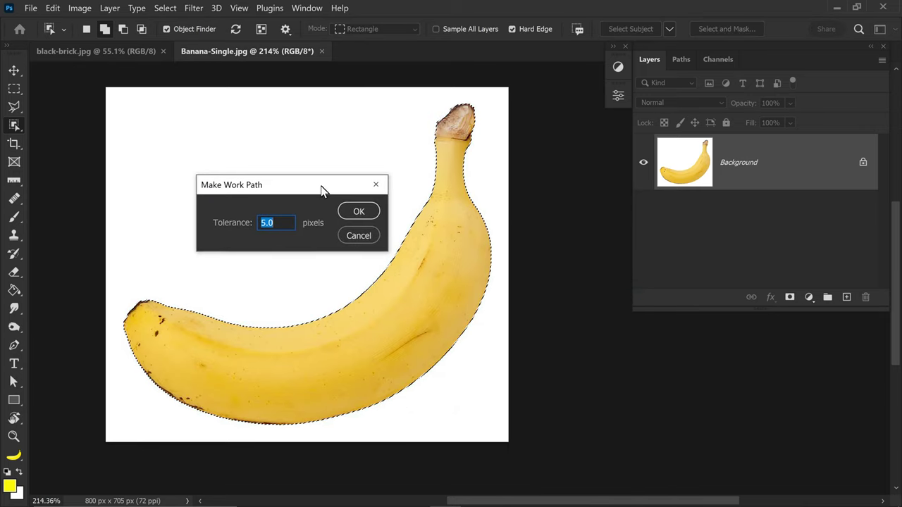
left_click_drag(321, 189, 294, 179)
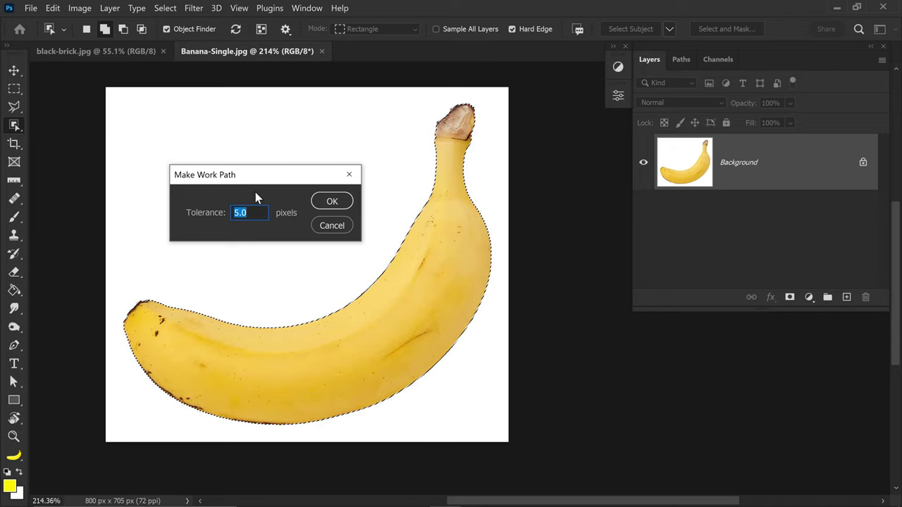
left_click(334, 200)
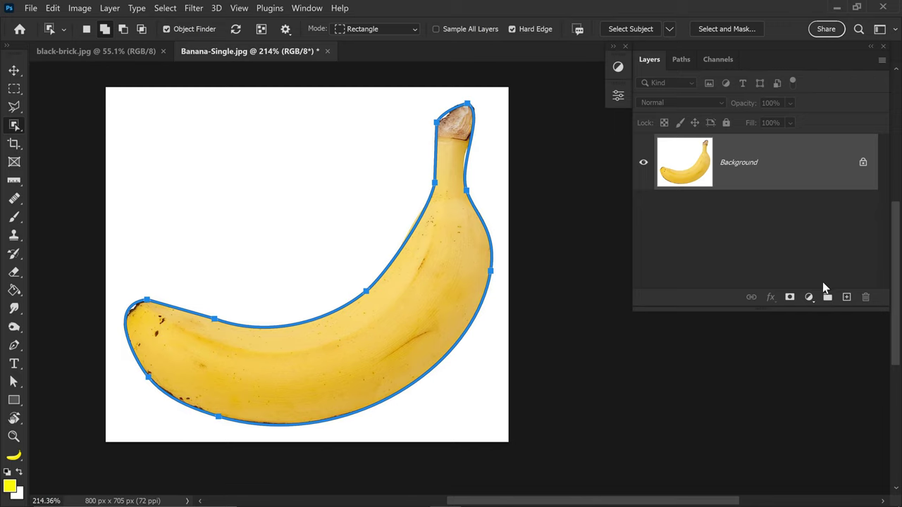
Stroke the banana path in white with the Pencil onto a new empty Layer 1
left_click(845, 297)
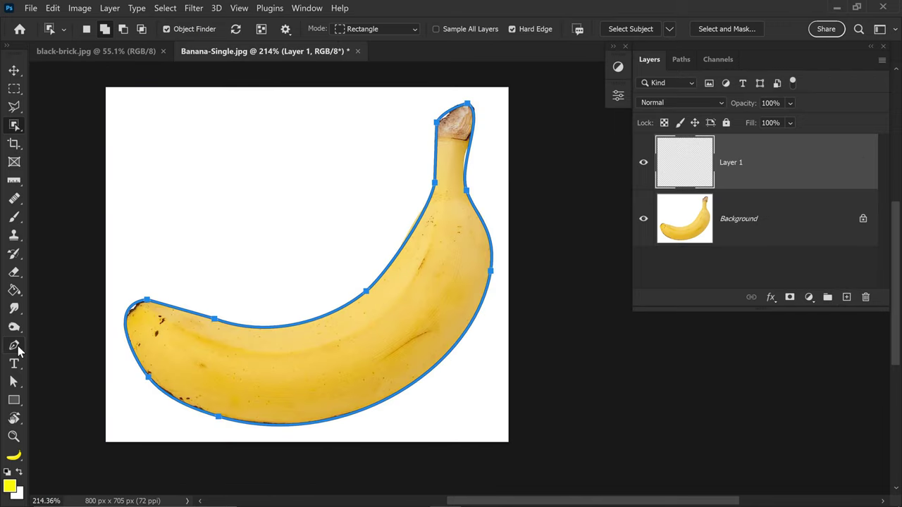
left_click(14, 346)
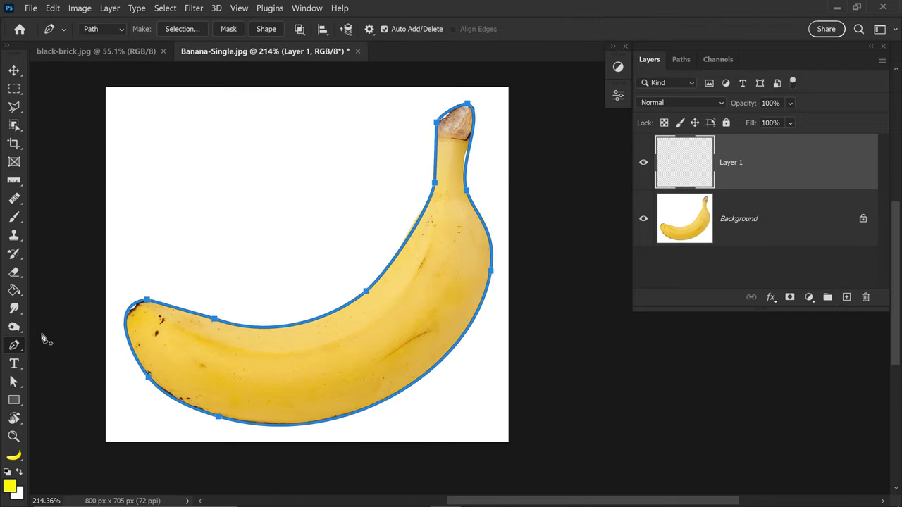
left_click(19, 472)
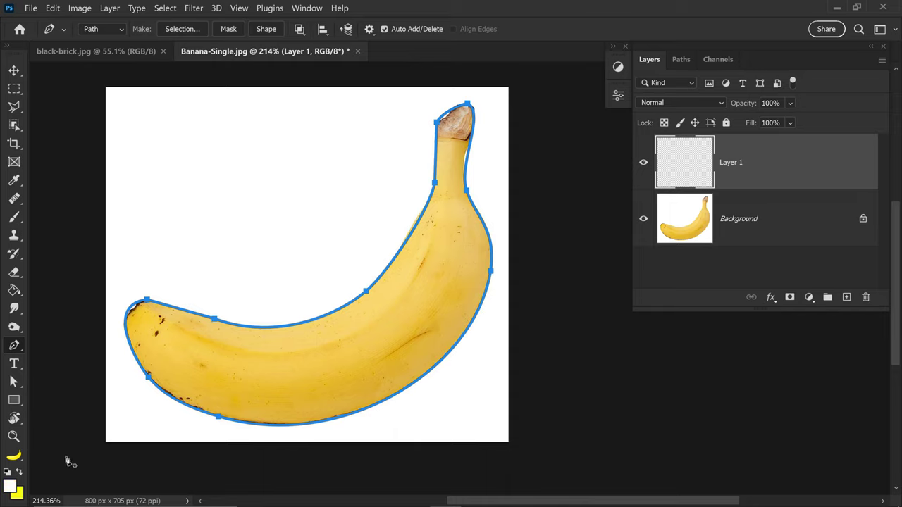
right_click(394, 263)
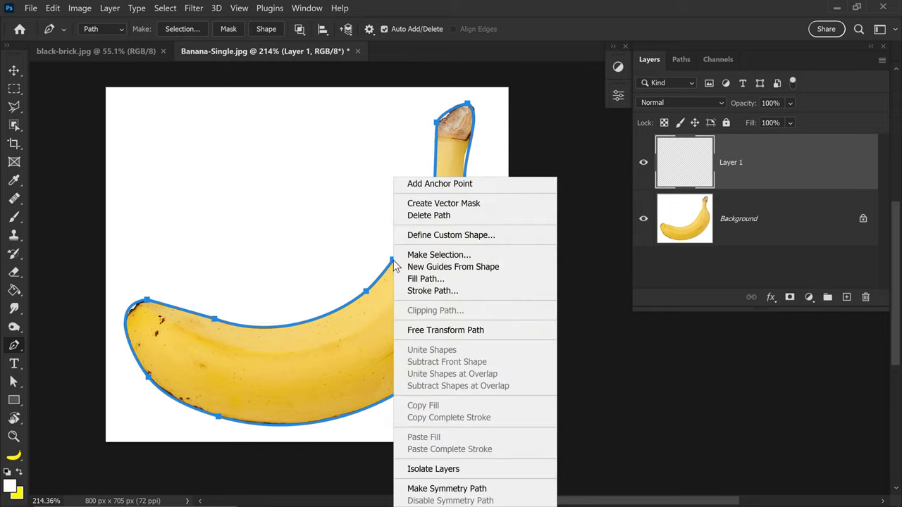
left_click(437, 291)
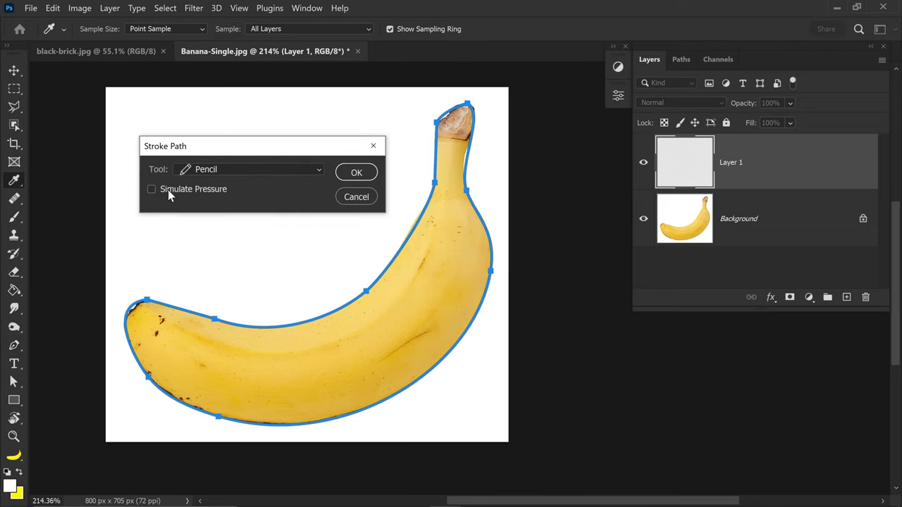
left_click(356, 173)
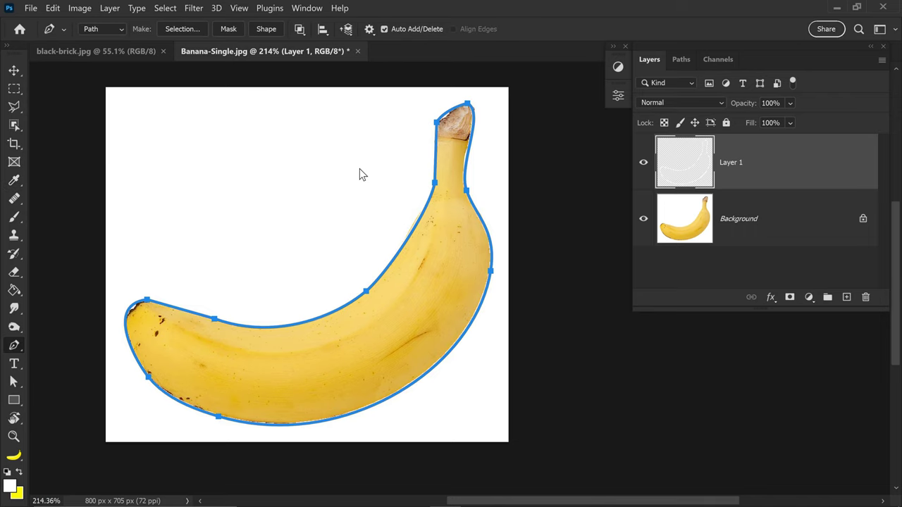
Hide the Background banana photo layer so only the white outline shows
left_click(641, 220)
scroll(417, 240, "up", 8)
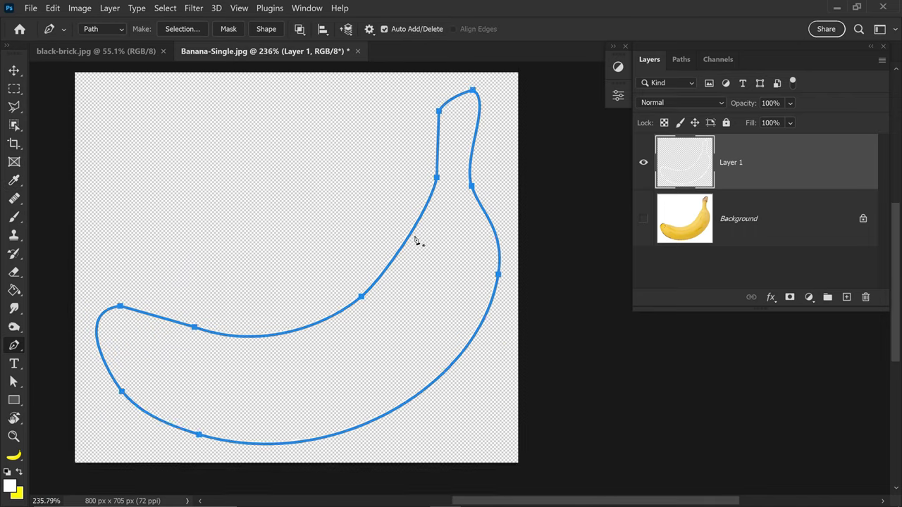
scroll(417, 240, "up", 2)
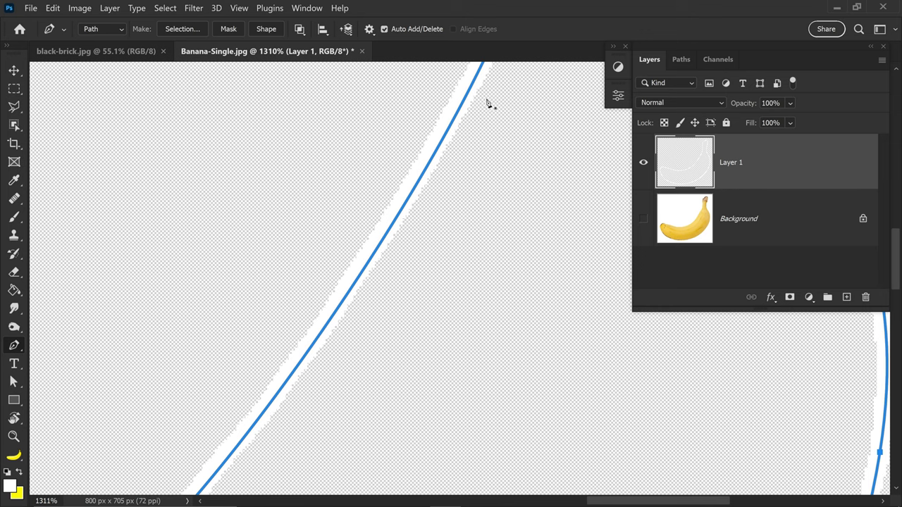
scroll(427, 228, "down", 10)
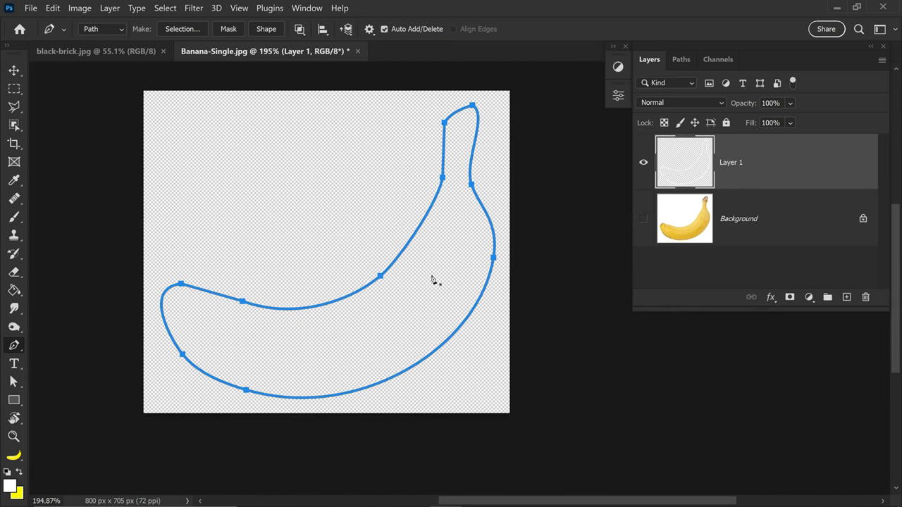
Apply a 12 px white Stroke effect positioned Outside to Layer 1
right_click(753, 160)
left_click(618, 28)
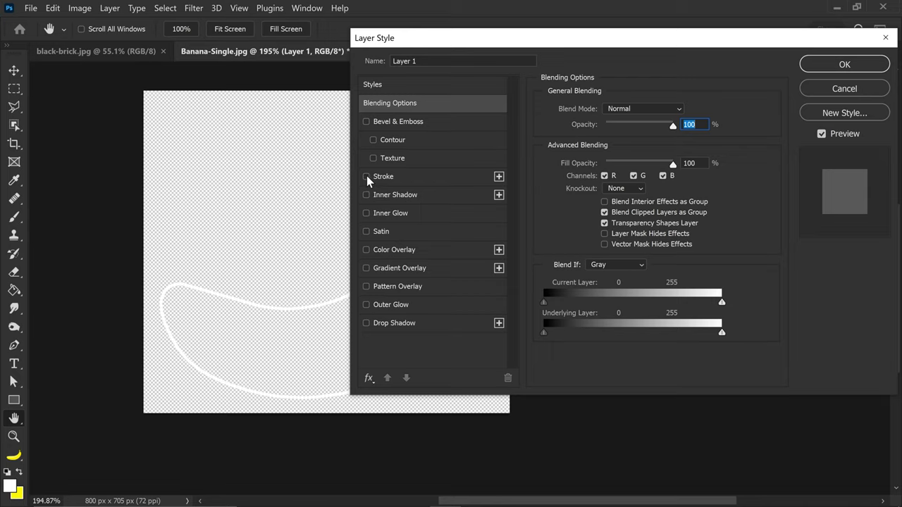
left_click(366, 176)
left_click(384, 177)
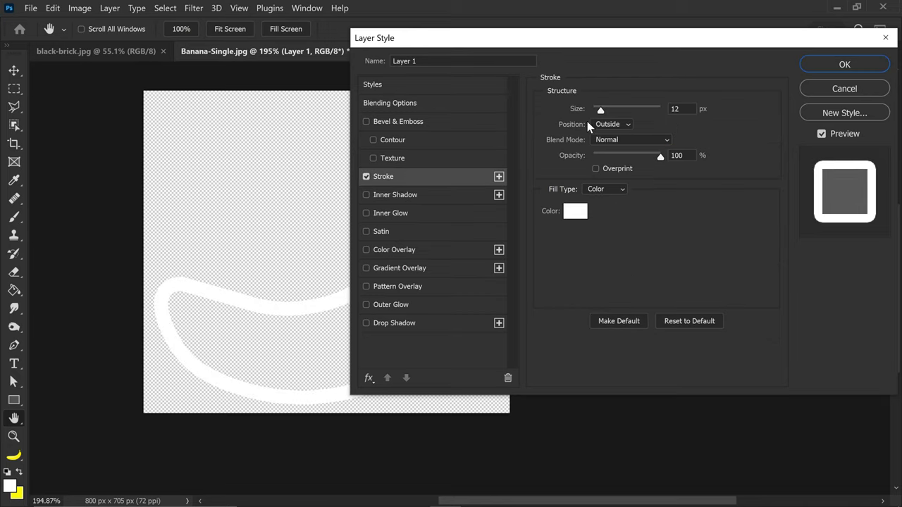
mouse_move(603, 114)
left_mouse_down()
mouse_move(592, 114)
mouse_move(615, 113)
mouse_move(601, 110)
left_mouse_up()
left_click(673, 108)
type("12")
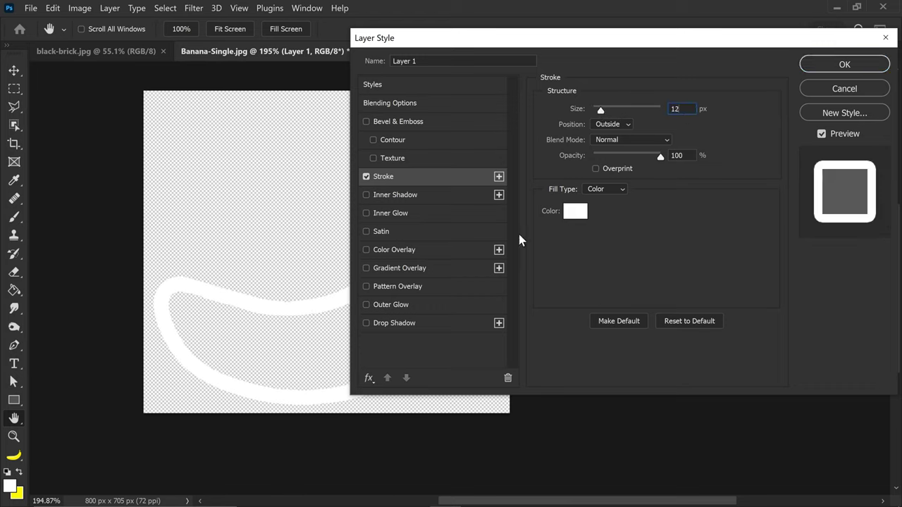
left_click(844, 64)
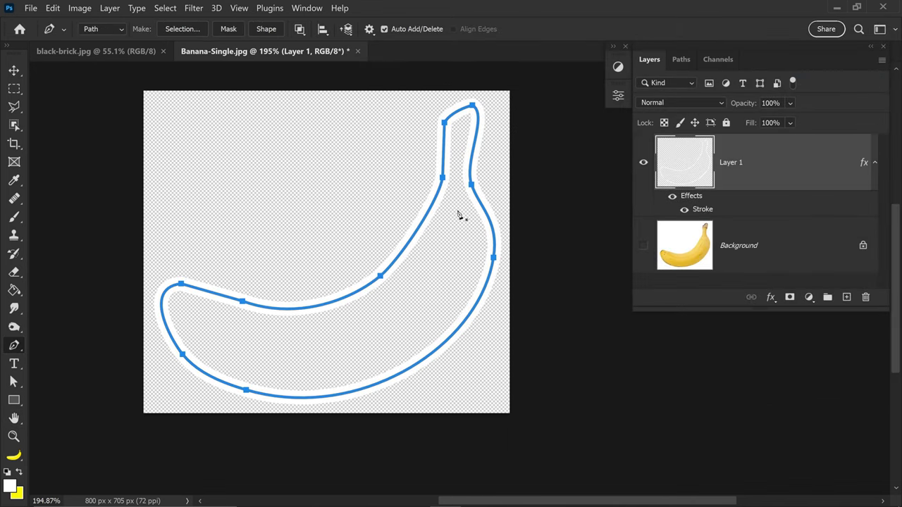
After checking black-brick.jpg, convert Layer 1 in Banana-Single.jpg to a Smart Object
left_click(99, 51)
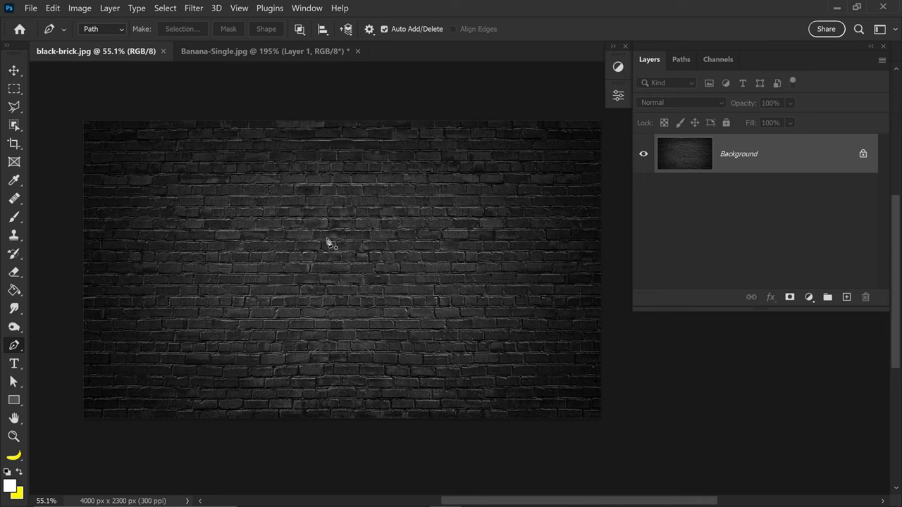
left_click(263, 52)
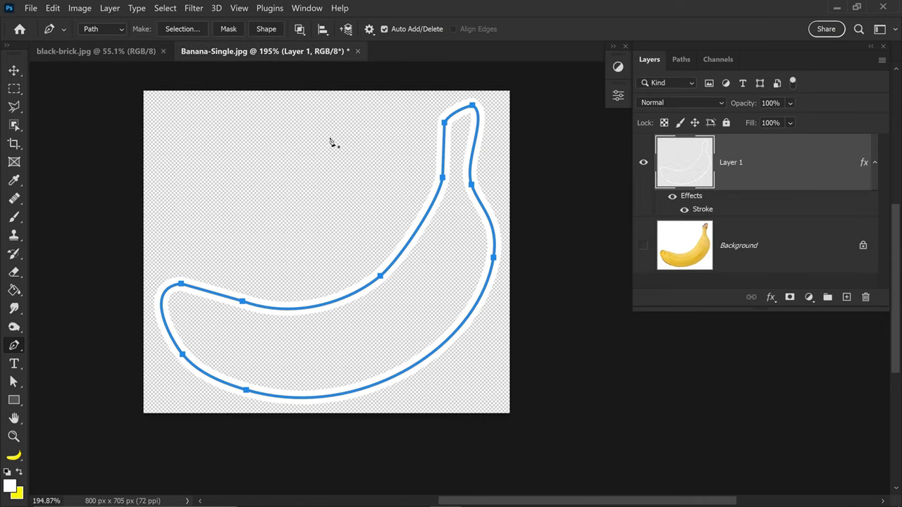
left_click(14, 70)
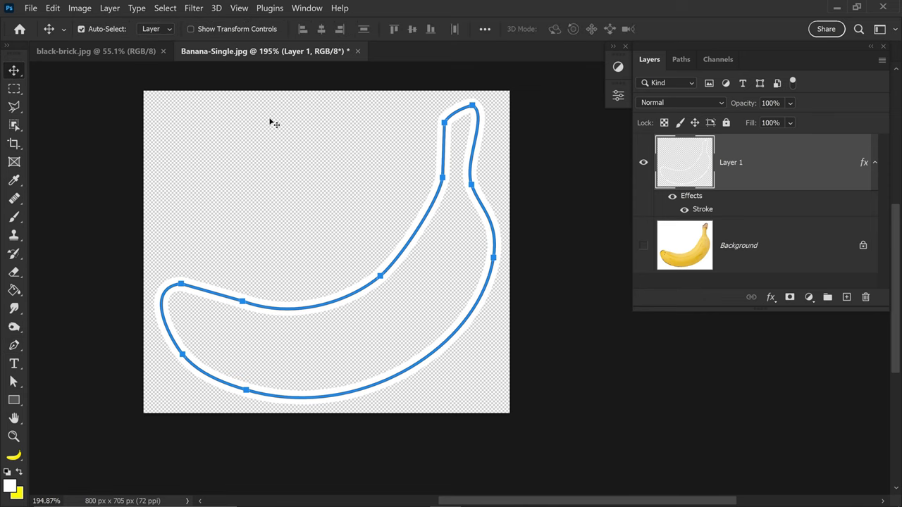
right_click(762, 158)
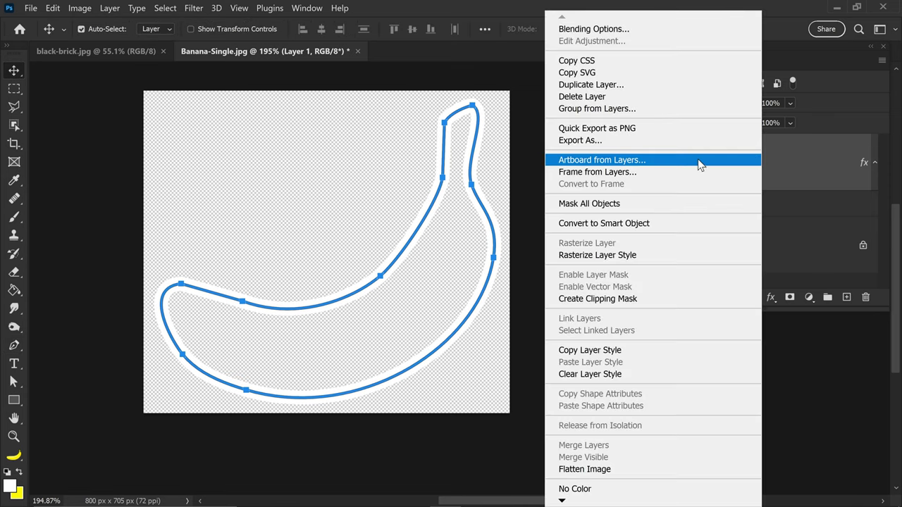
left_click(600, 223)
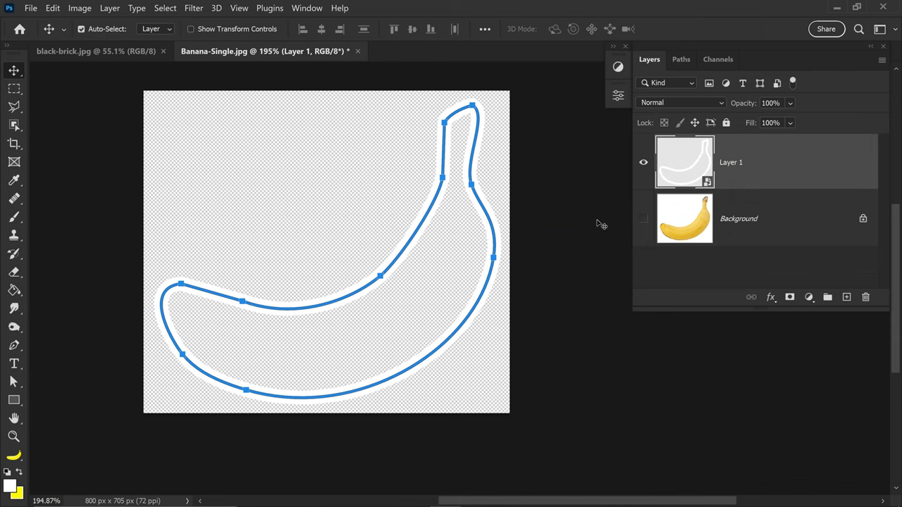
Place the banana outline on the brick wall at 42.07%, centre it, hide it, select Background
left_click_drag(427, 235, 303, 220)
key("ctrl+t")
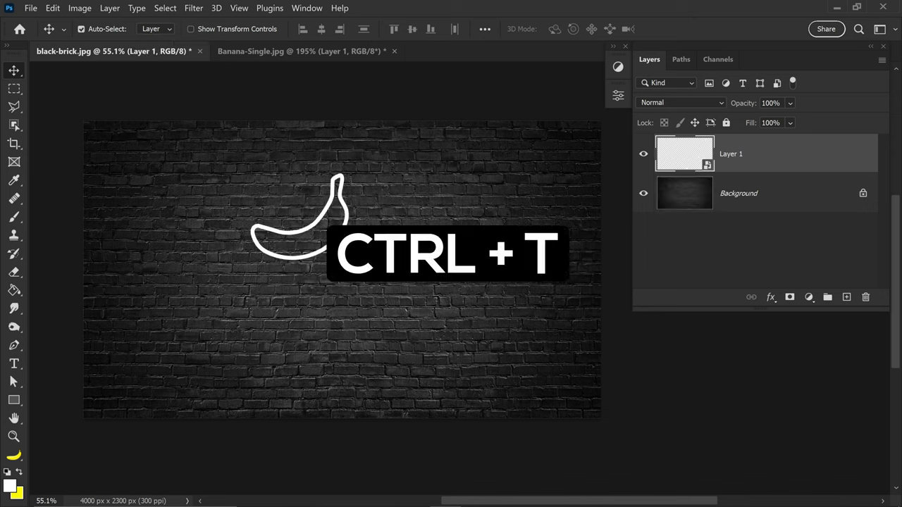
left_click_drag(350, 172, 408, 120)
left_click_drag(399, 176, 415, 265)
left_click_drag(424, 196, 432, 189)
left_click_drag(408, 235, 403, 239)
key("Return")
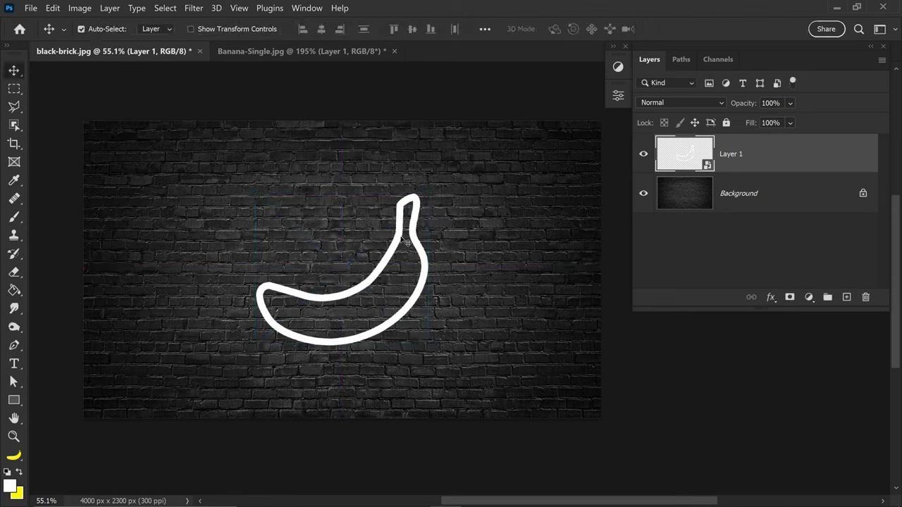
left_click(646, 155)
left_click(732, 194)
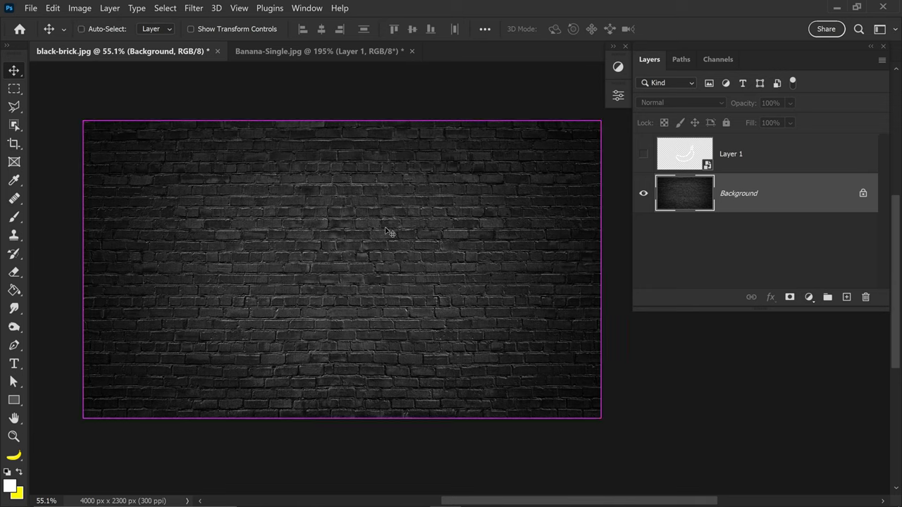
Duplicate the brick layer and give the copy a reversed radial Overlay gradient at 74%
key("ctrl+j")
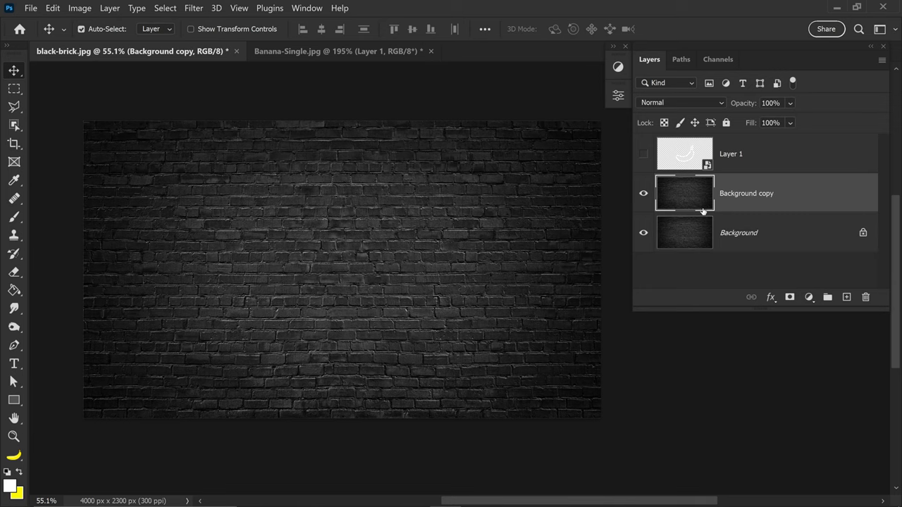
right_click(737, 183)
left_click(591, 30)
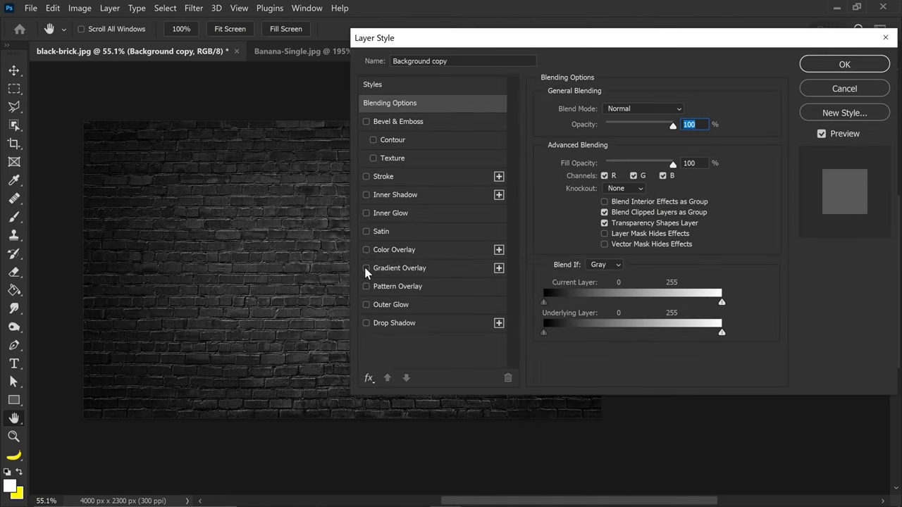
left_click(366, 269)
left_click(386, 268)
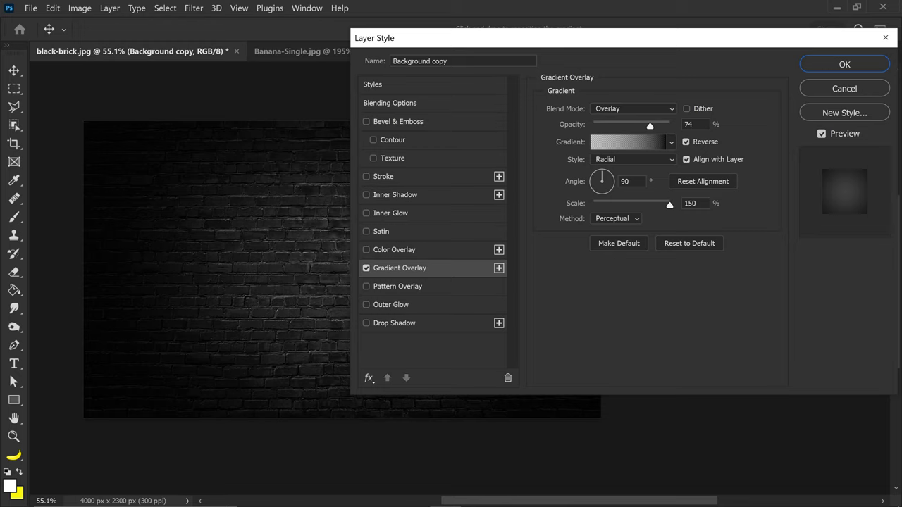
left_click(687, 142)
Make the overlay a Black, White gradient with a 37% right opacity stop and black right colour
left_click(616, 147)
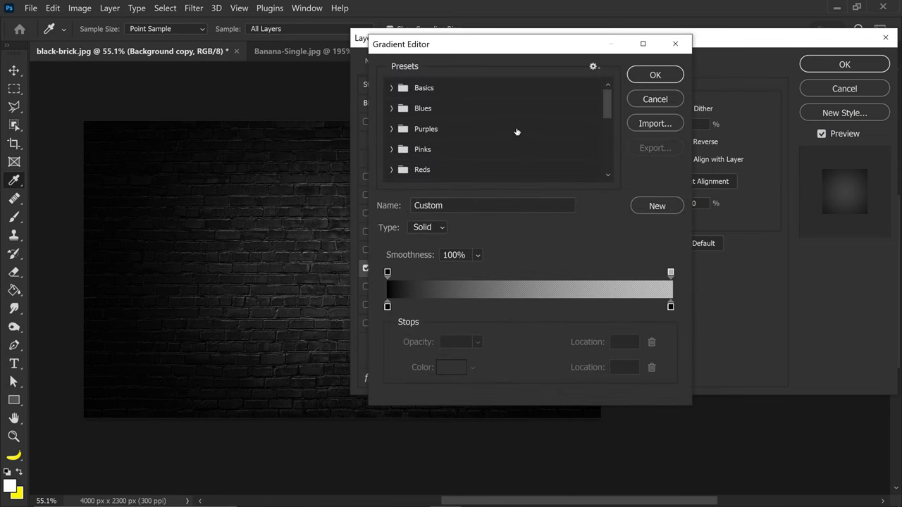
left_click(392, 88)
left_click(460, 112)
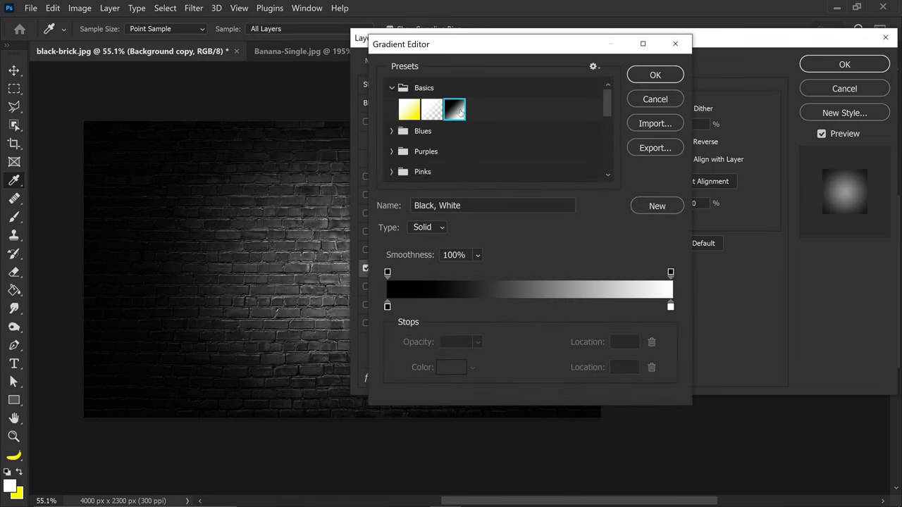
left_click(671, 272)
type("37")
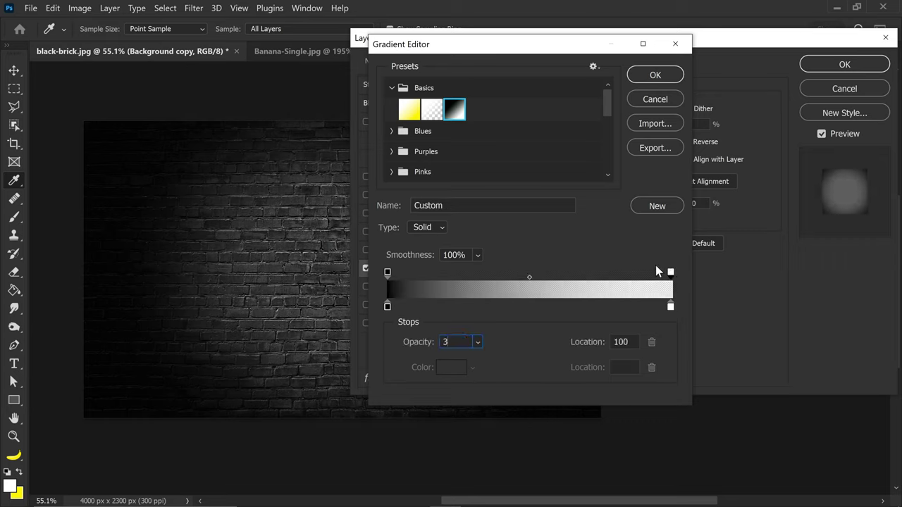
left_click(670, 307)
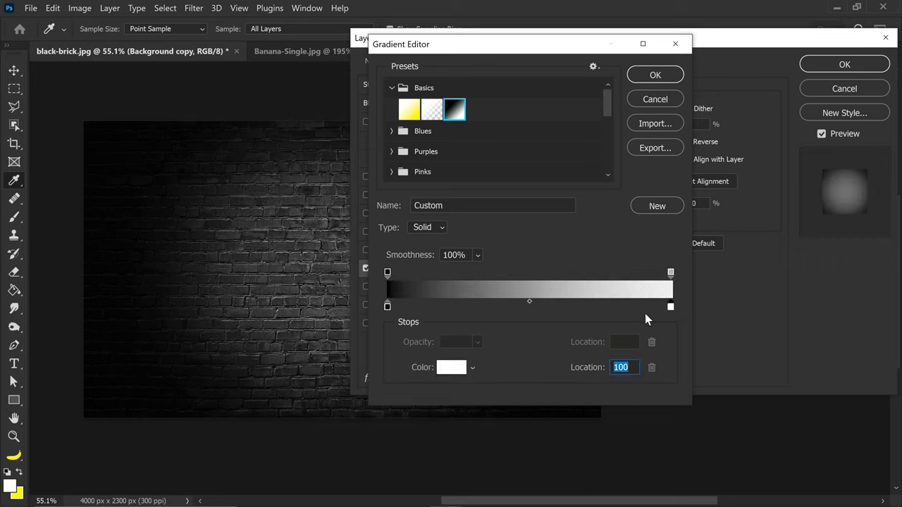
left_click(451, 367)
left_click_drag(456, 346, 342, 403)
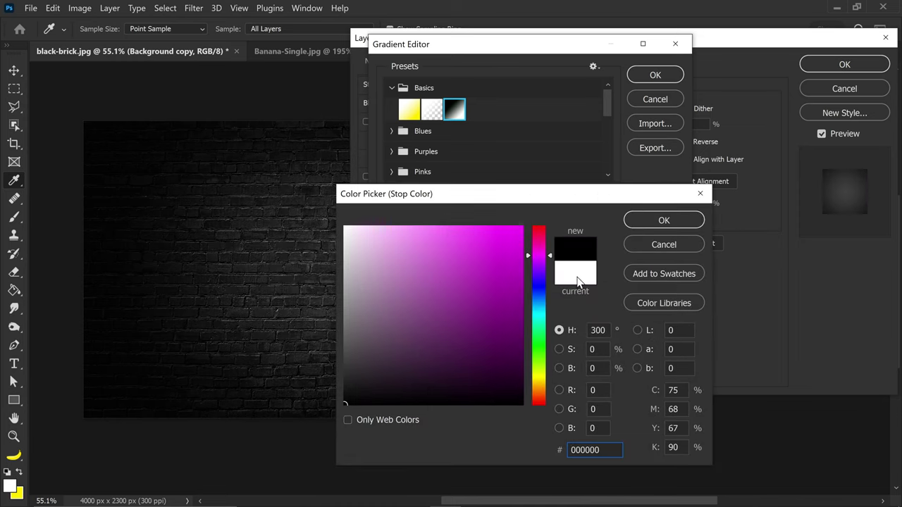
left_click(645, 222)
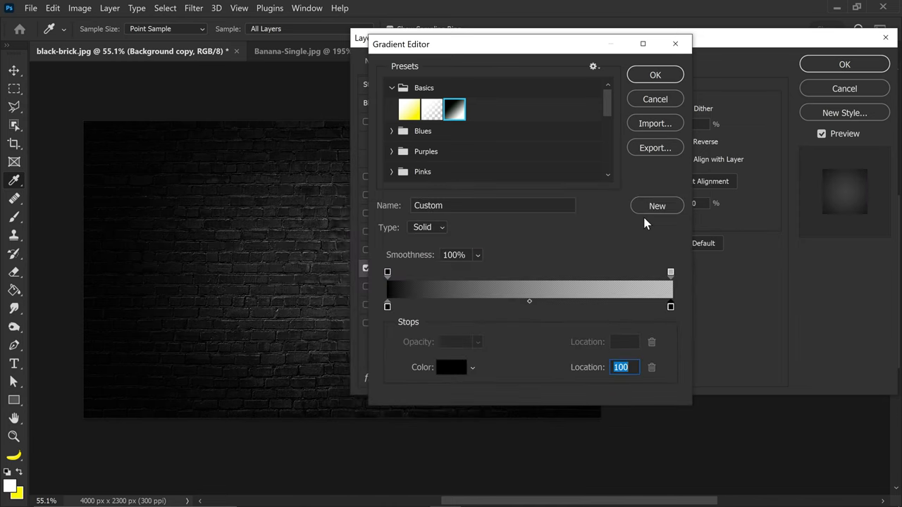
left_click(646, 76)
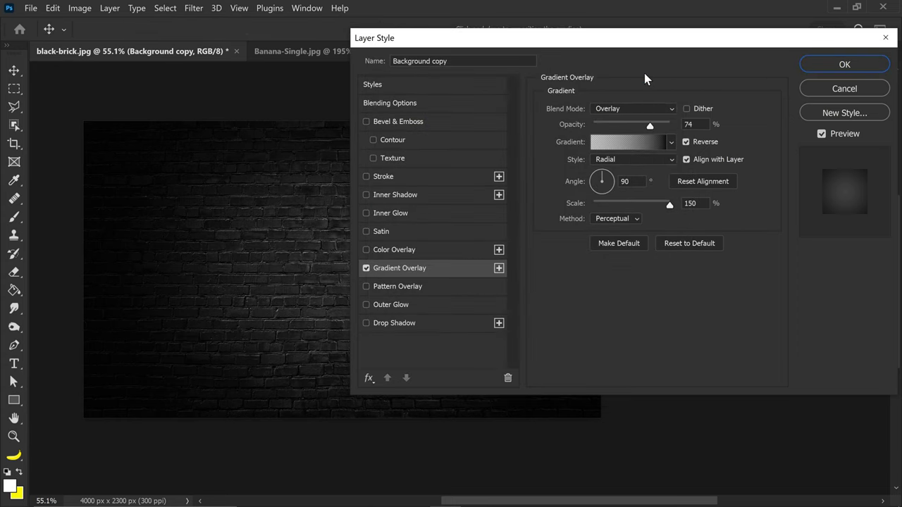
Apply the reversed gradient overlay and show the white banana outline layer again
left_click(687, 142)
left_click(687, 141)
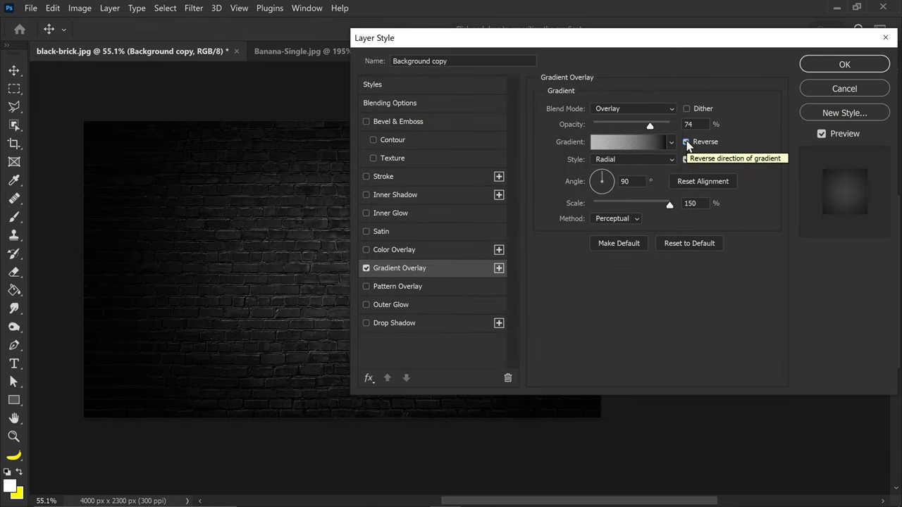
left_click(826, 65)
left_click(644, 193)
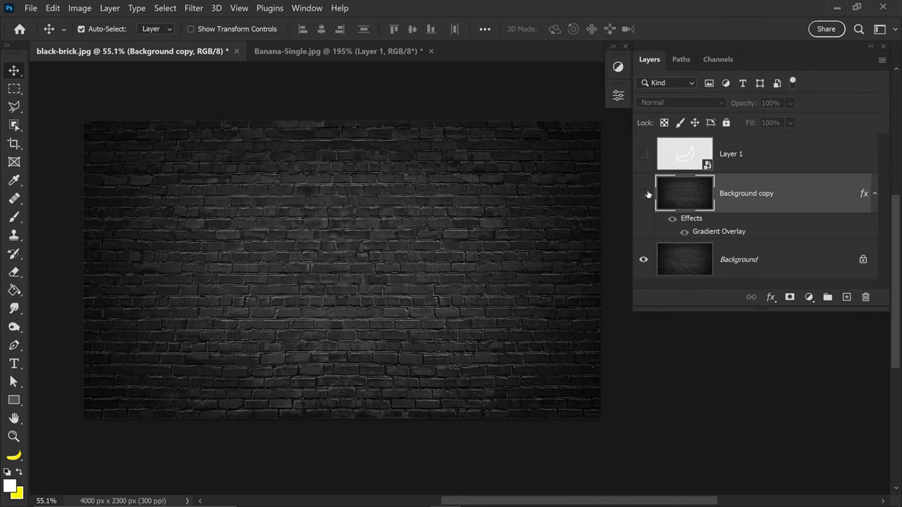
left_click(645, 193)
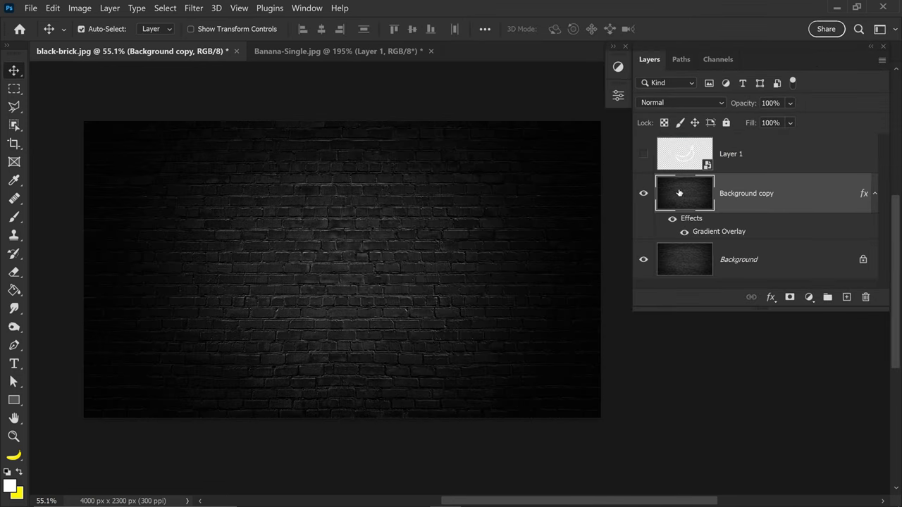
left_click(644, 154)
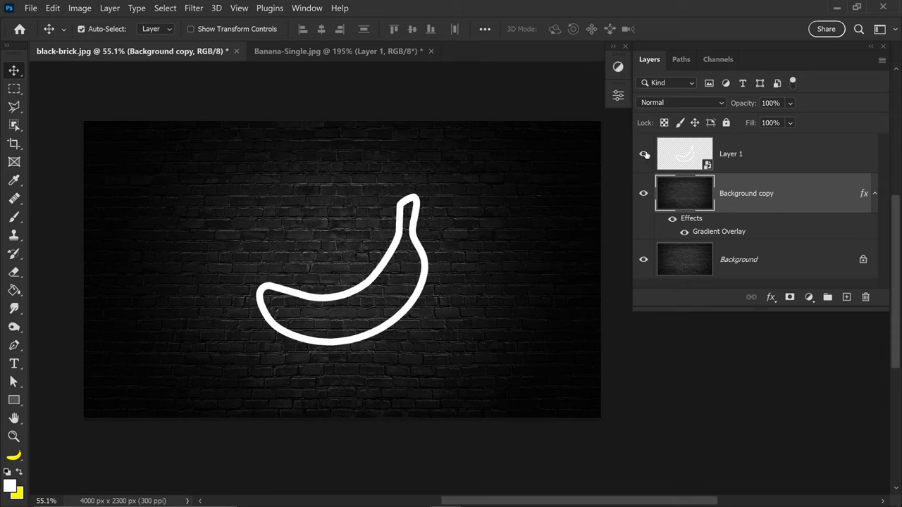
Add a layer mask to Background copy and paint black behind the banana's curve with a soft brush
left_click(790, 297)
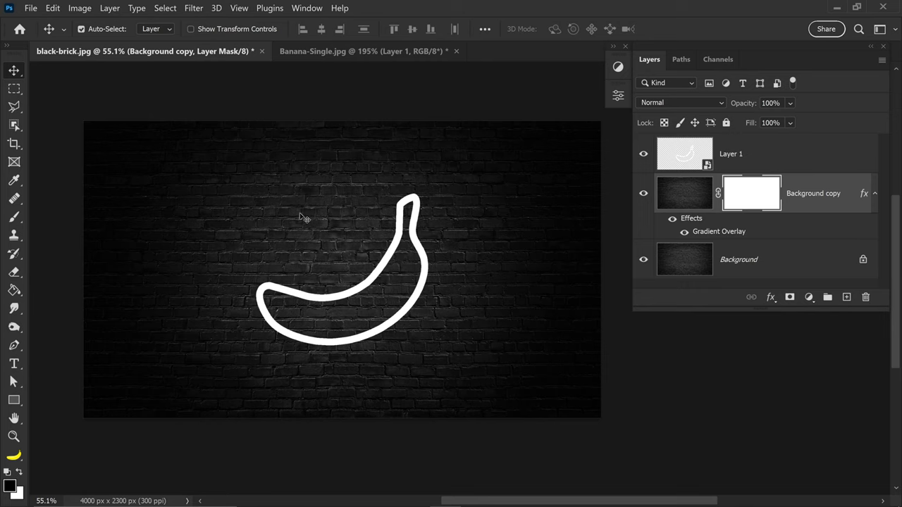
left_click(14, 217)
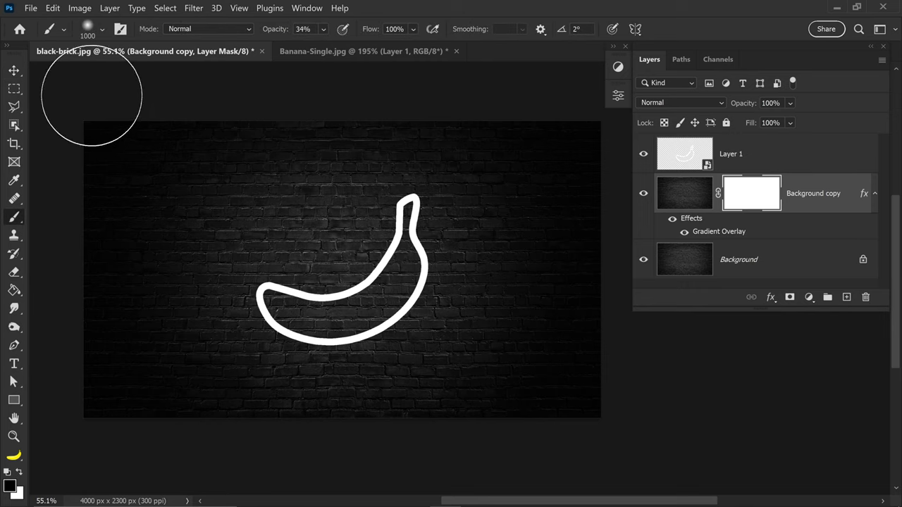
left_click(99, 32)
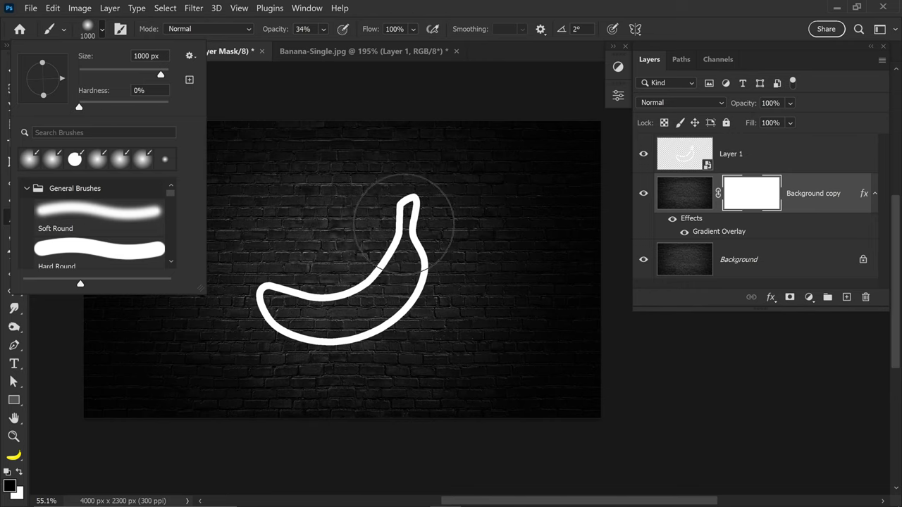
left_click(409, 217)
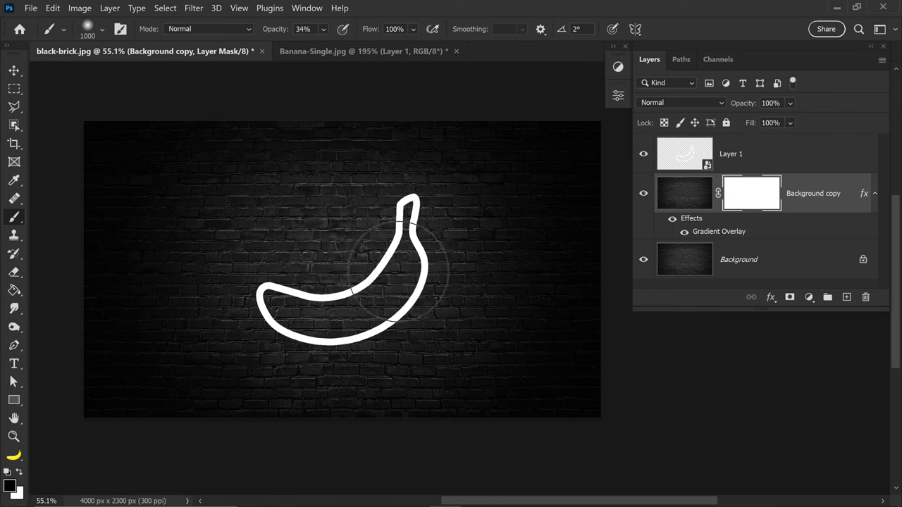
left_click_drag(349, 314, 276, 299)
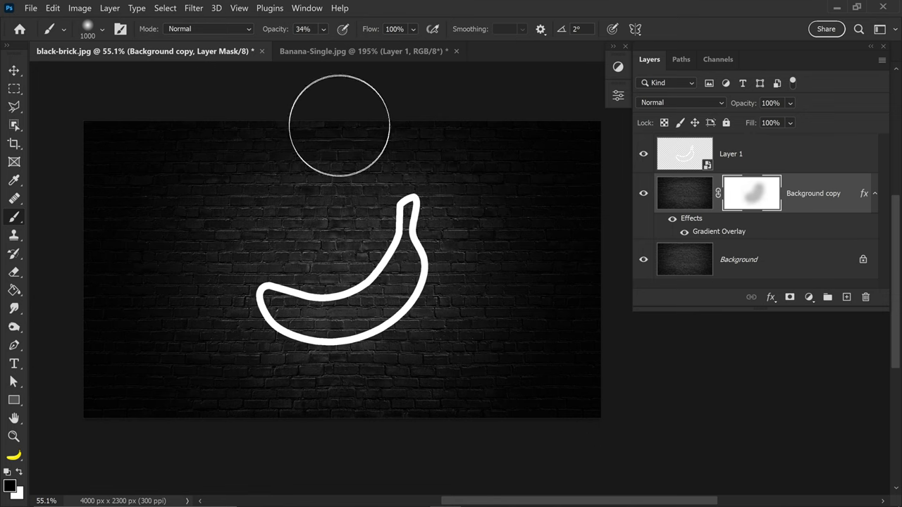
Raise brush opacity to 100% and paint the overlay away along the banana
left_click(323, 31)
left_click_drag(356, 48, 401, 41)
left_click(403, 226)
mouse_move(405, 235)
left_mouse_down()
mouse_move(395, 284)
mouse_move(318, 312)
mouse_move(268, 300)
mouse_move(324, 310)
mouse_move(382, 282)
mouse_move(408, 205)
left_mouse_up()
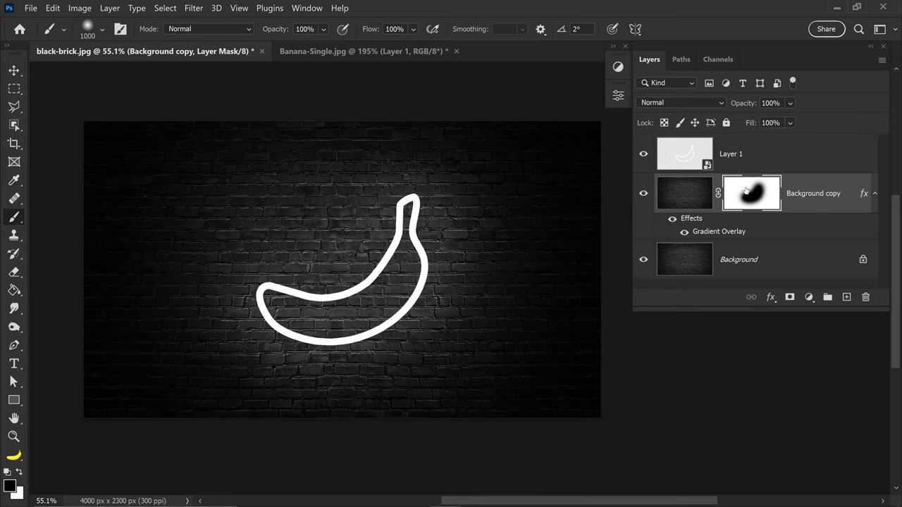
Select Layer 1 and duplicate it with Ctrl+J into Layer 1 copy
left_click(757, 156)
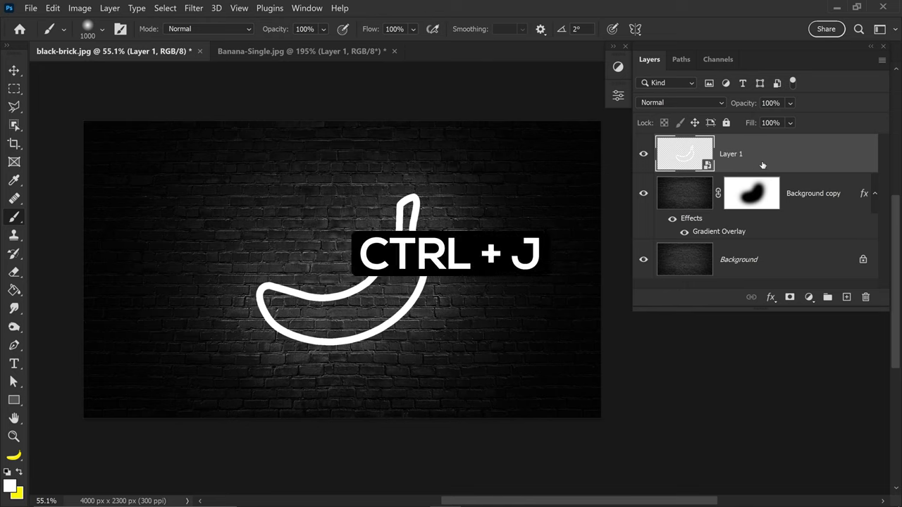
key("ctrl+j")
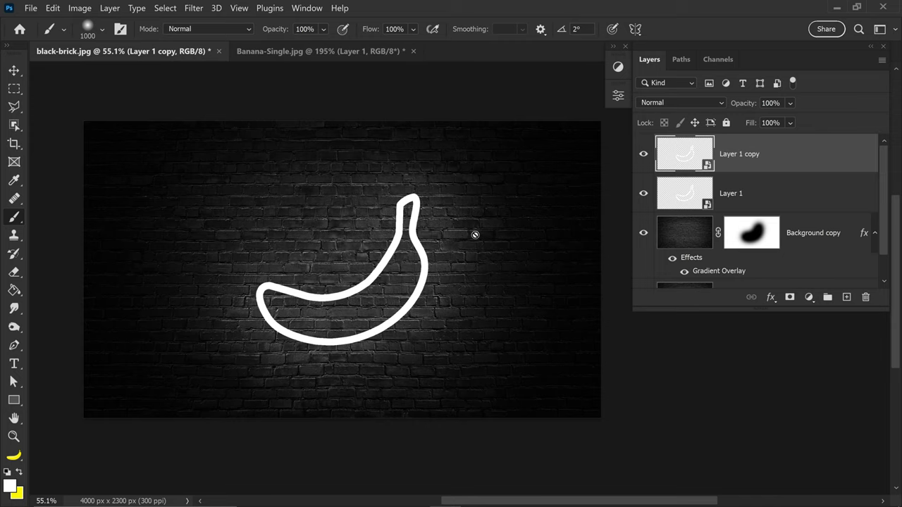
Enable Inner Shadow and Outer Glow in Layer 1 copy's blending options
right_click(732, 150)
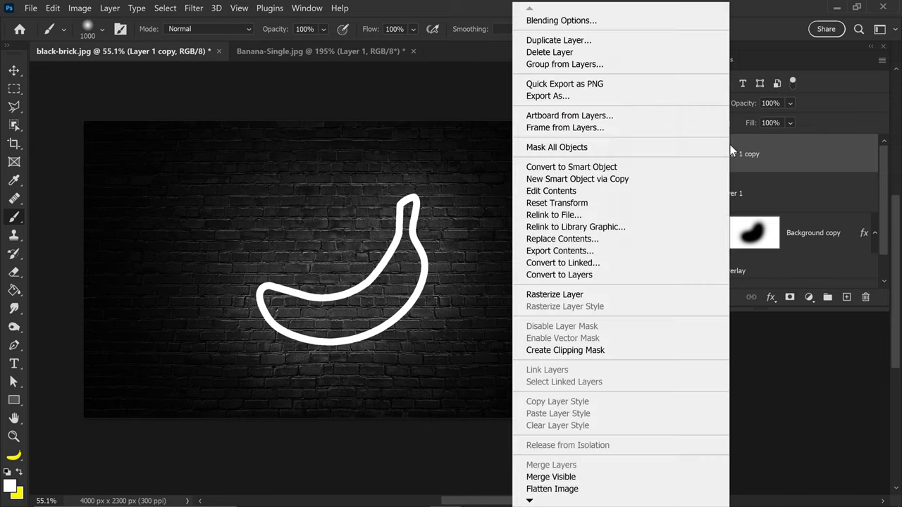
left_click(582, 23)
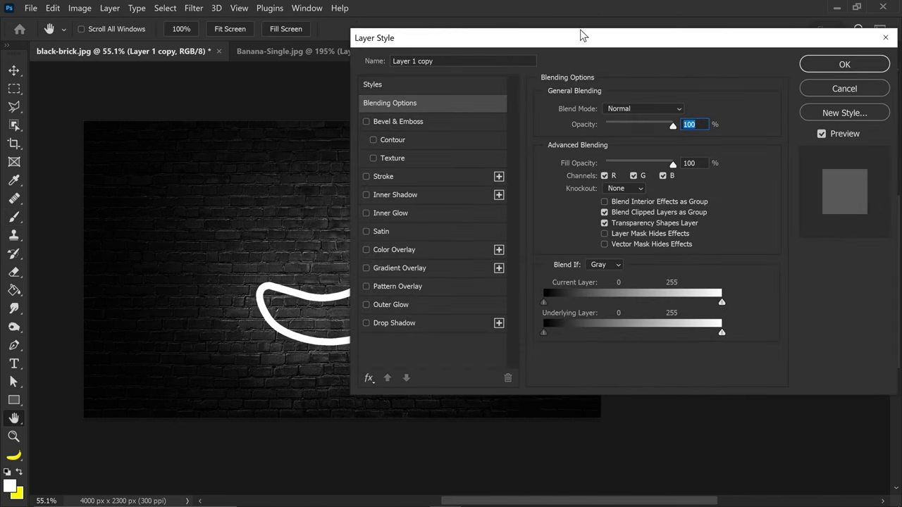
left_click(367, 196)
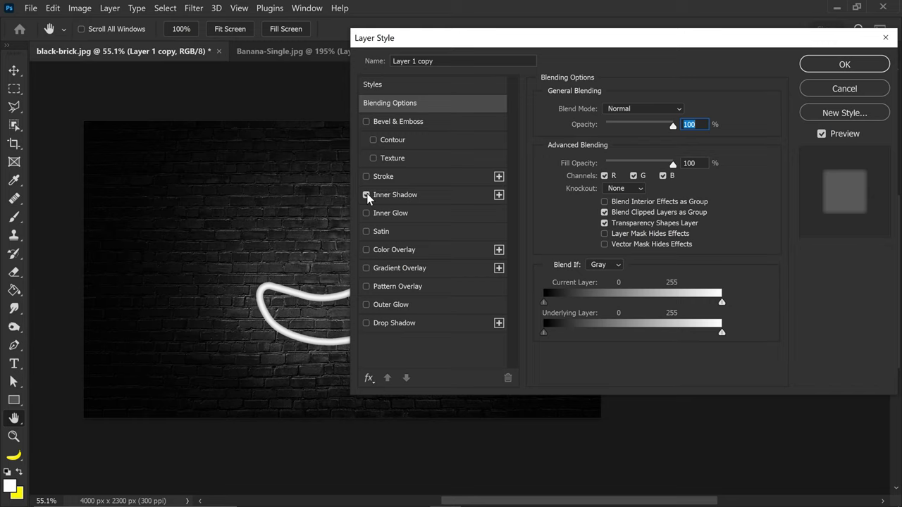
left_click(366, 305)
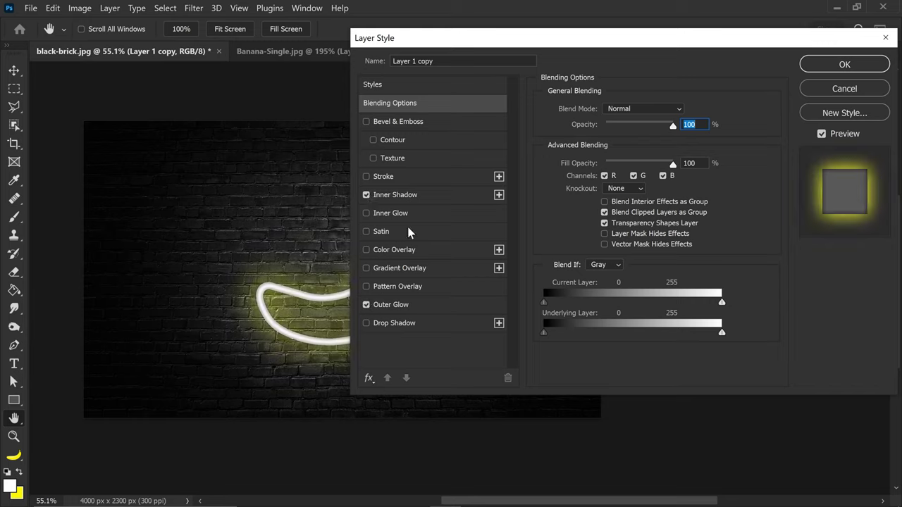
Set the inner shadow to 30% opacity and size 34
left_click(390, 195)
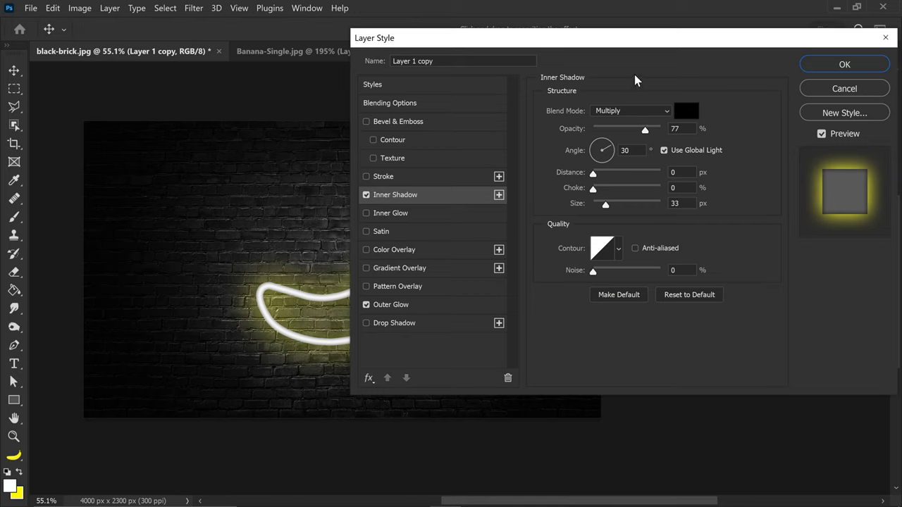
left_click(671, 129)
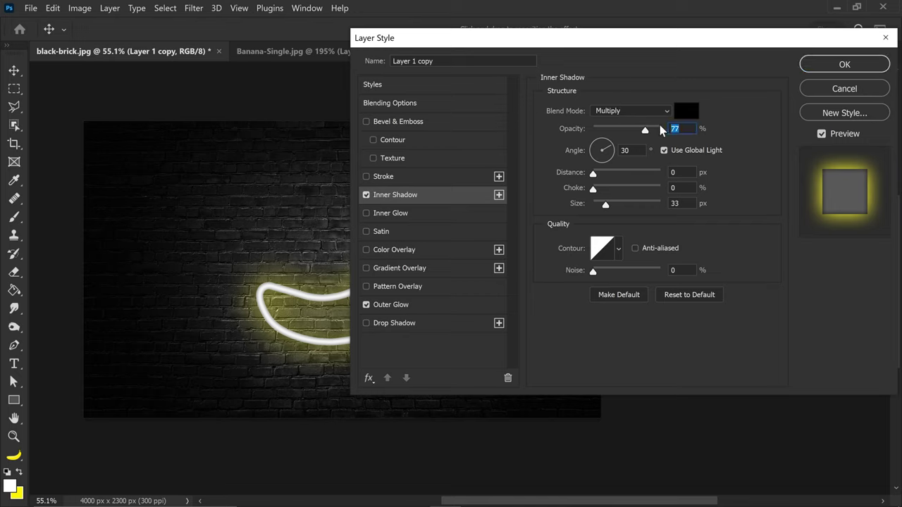
type("30")
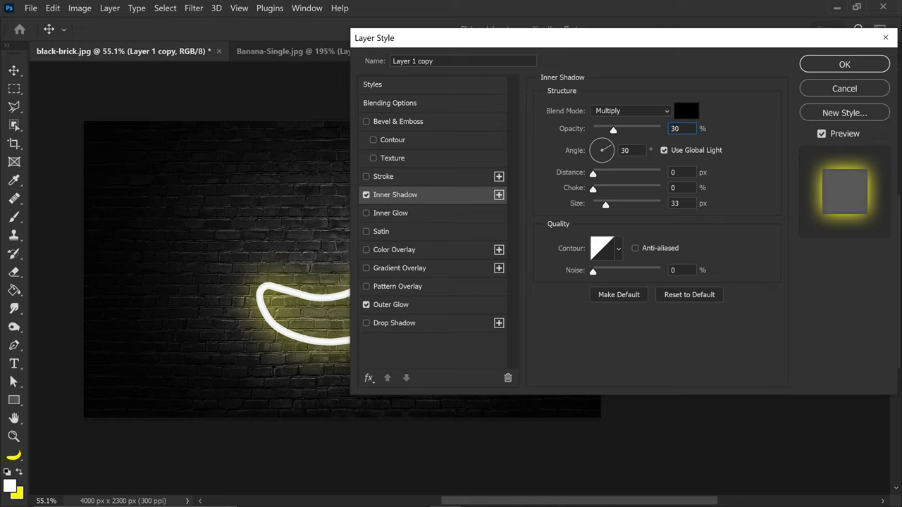
left_click(673, 203)
key("Up")
Set Layer 1 copy's outer glow to 40% opacity and 43 px, keeping yellow ffea00, and apply it
left_click(395, 305)
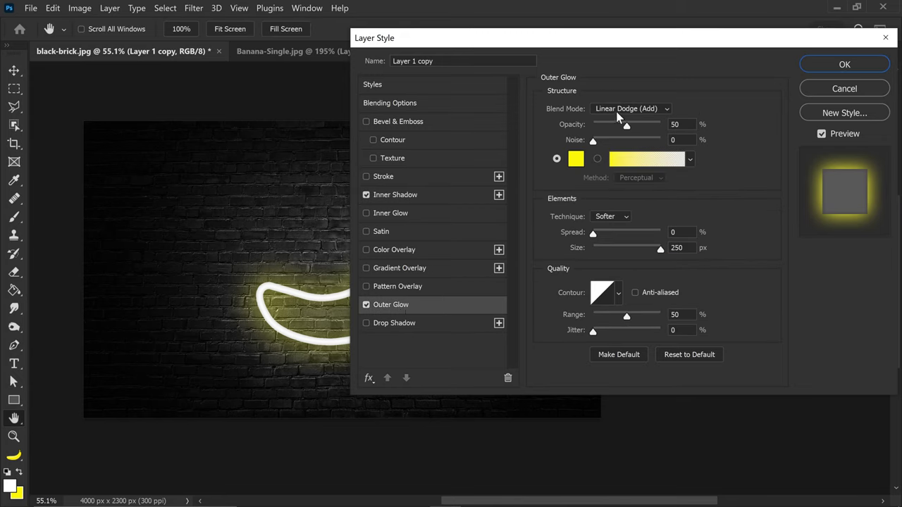
double_click(674, 124)
type("40")
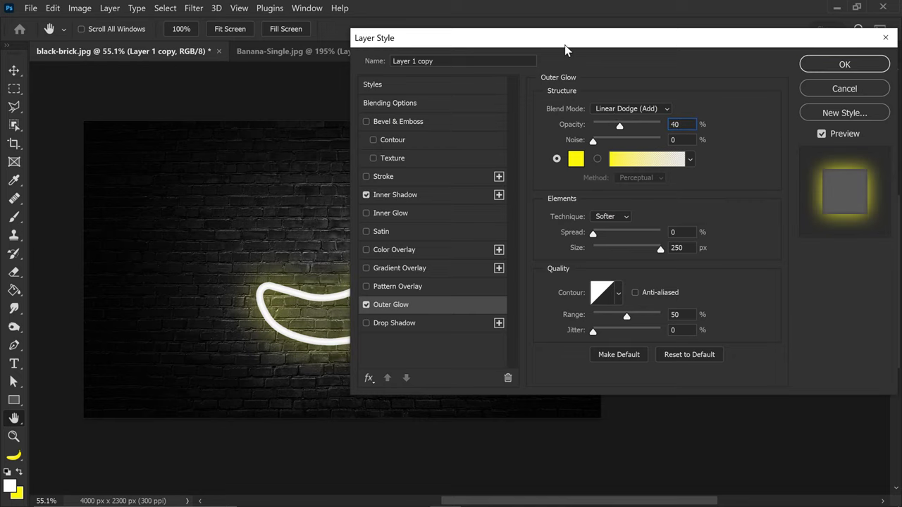
left_click_drag(565, 45, 589, 40)
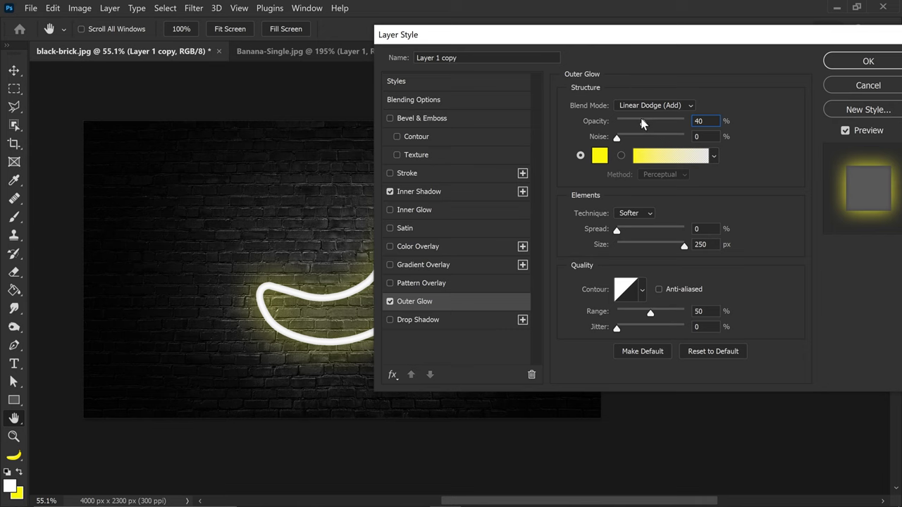
left_click(600, 155)
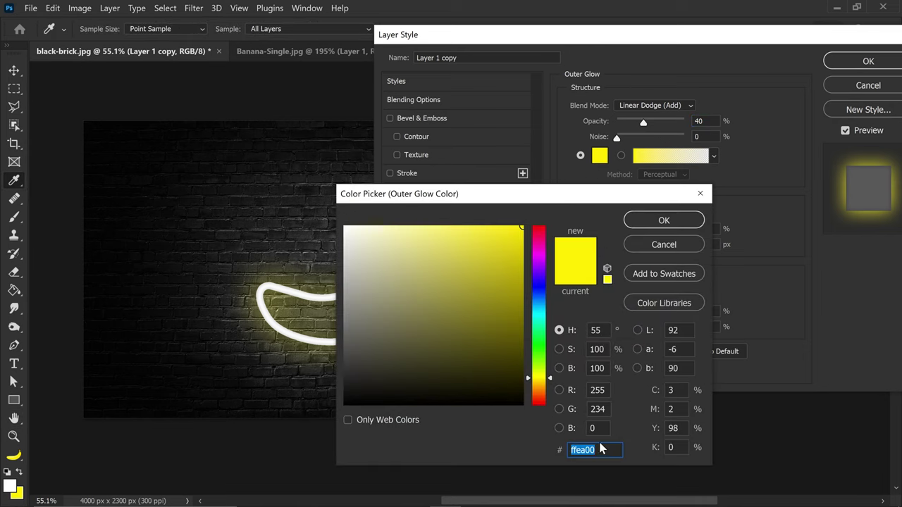
left_click(661, 221)
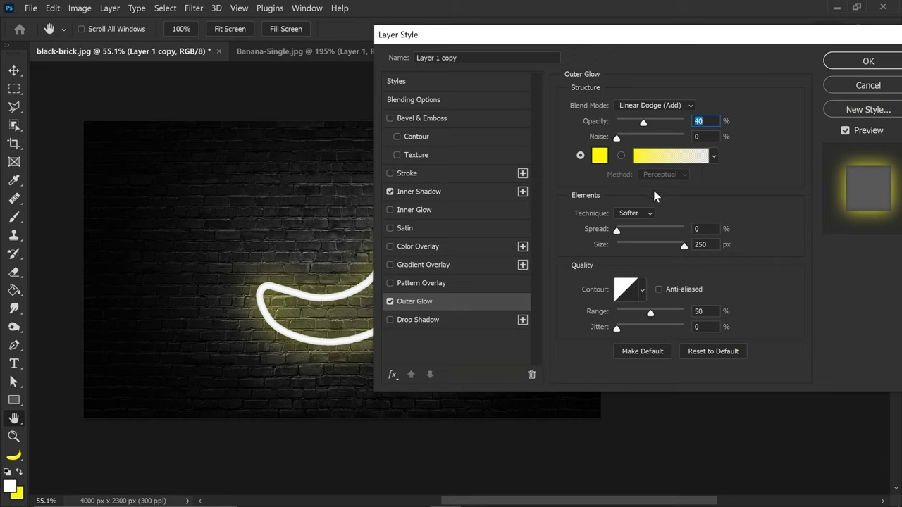
left_click(701, 244)
type("43")
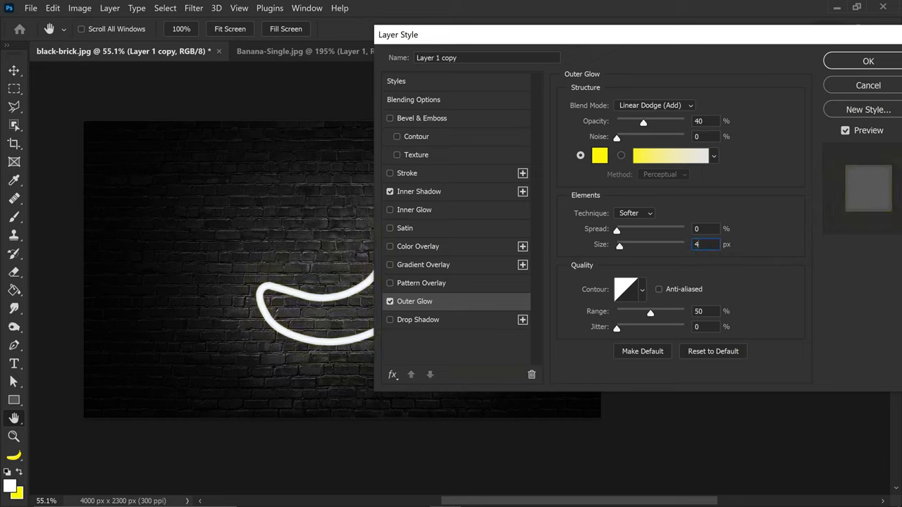
left_click(846, 62)
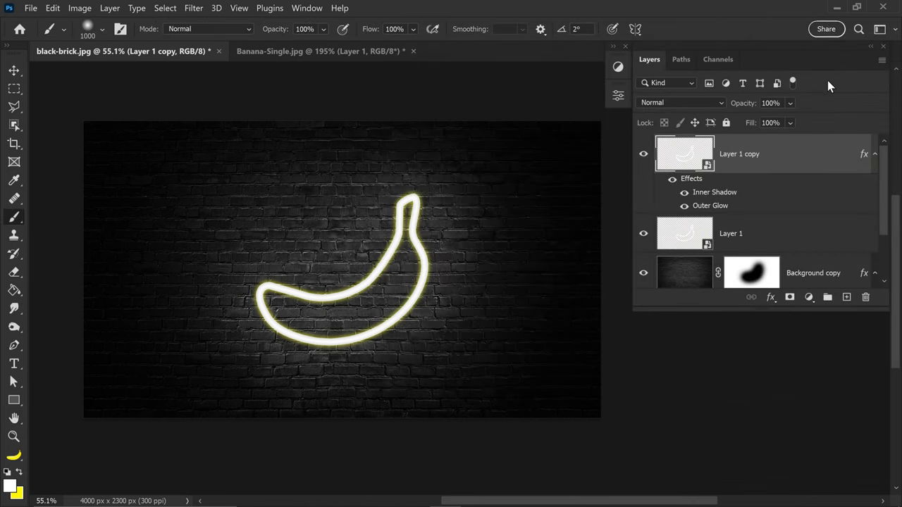
Apply a Gaussian Blur smart filter with a 5.0-pixel radius to Layer 1 copy
left_click(194, 9)
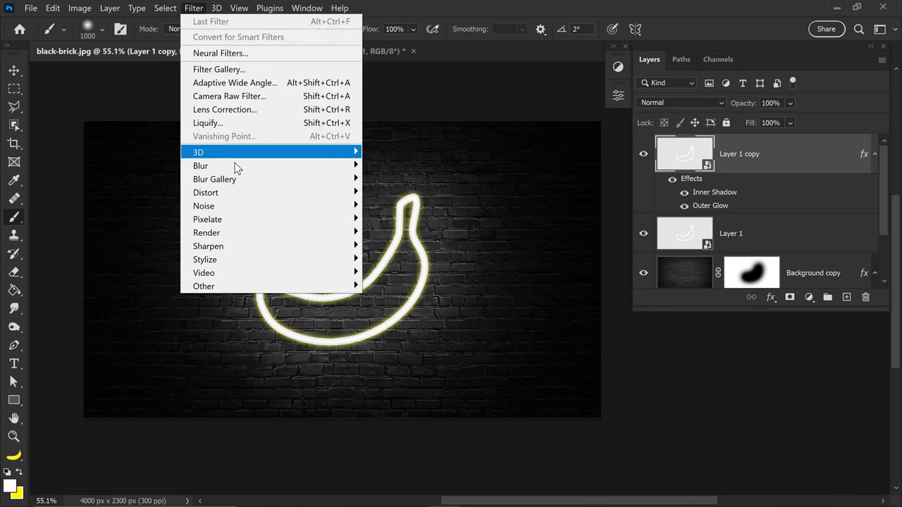
mouse_move(235, 165)
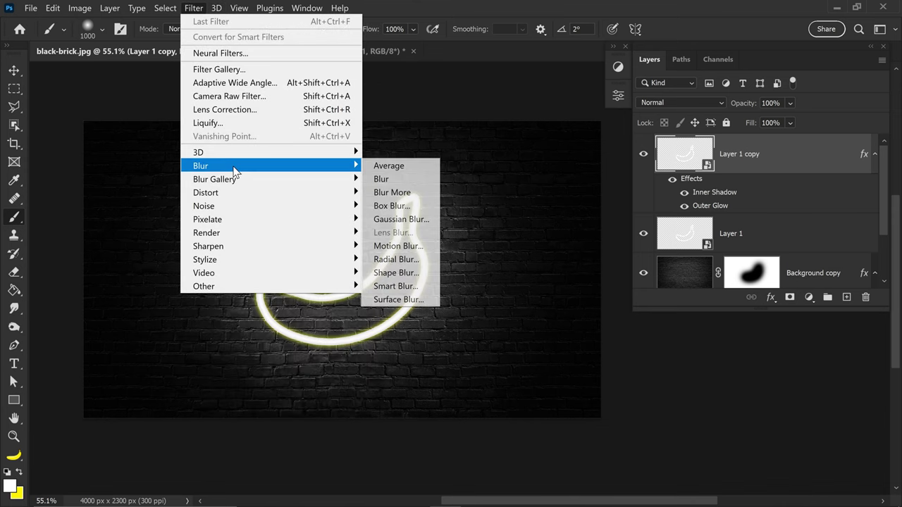
left_click(400, 221)
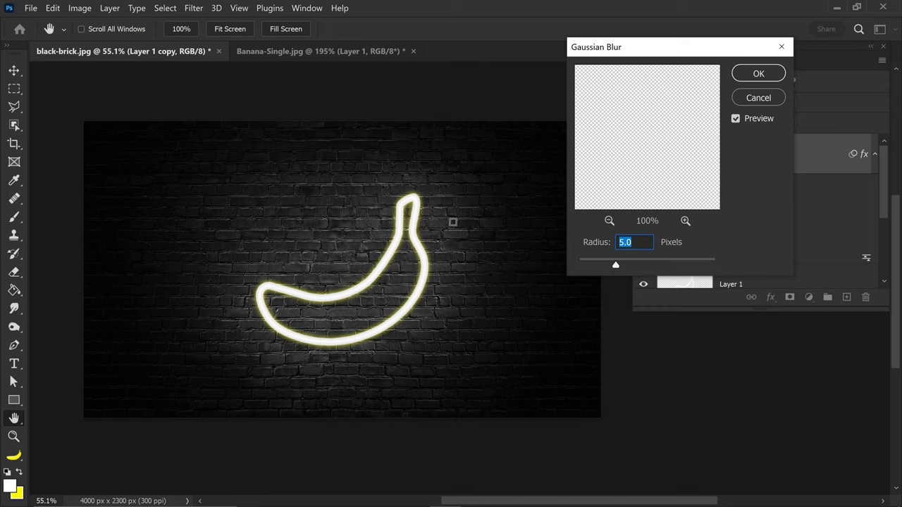
left_click(730, 160)
left_click(755, 74)
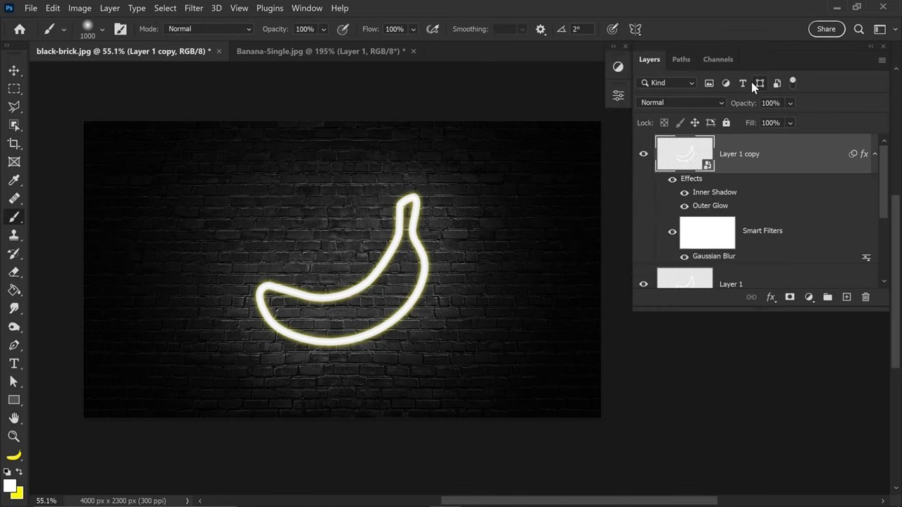
Enable Inner Shadow, Outer Glow and Drop Shadow in Layer 1's blending options
scroll(751, 171, "down", 3)
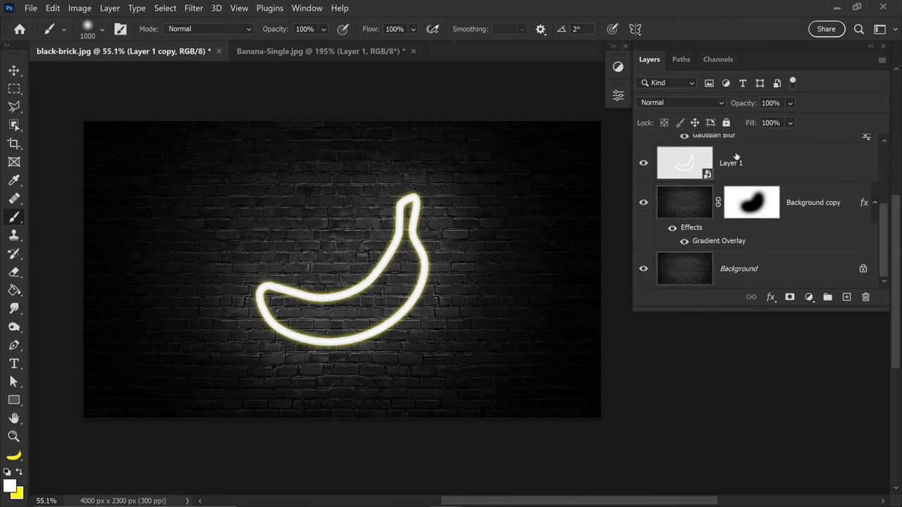
left_click(743, 162)
right_click(751, 162)
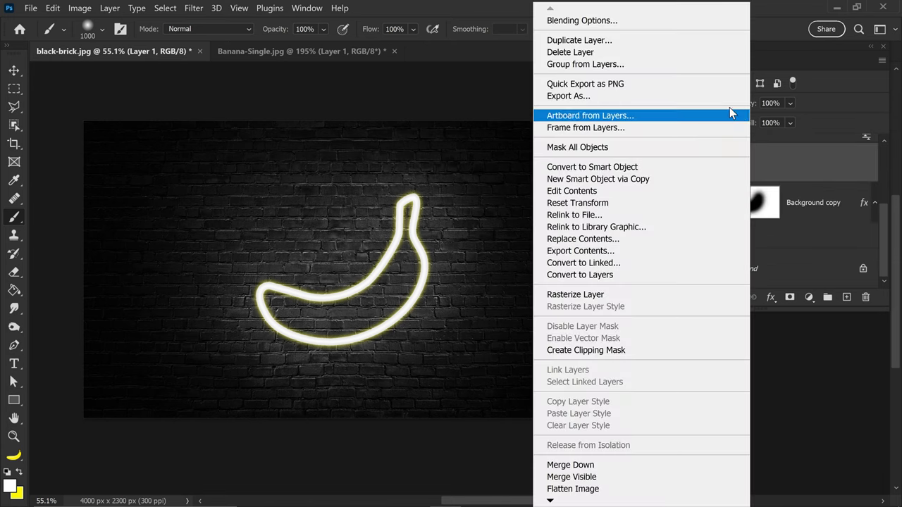
left_click(613, 17)
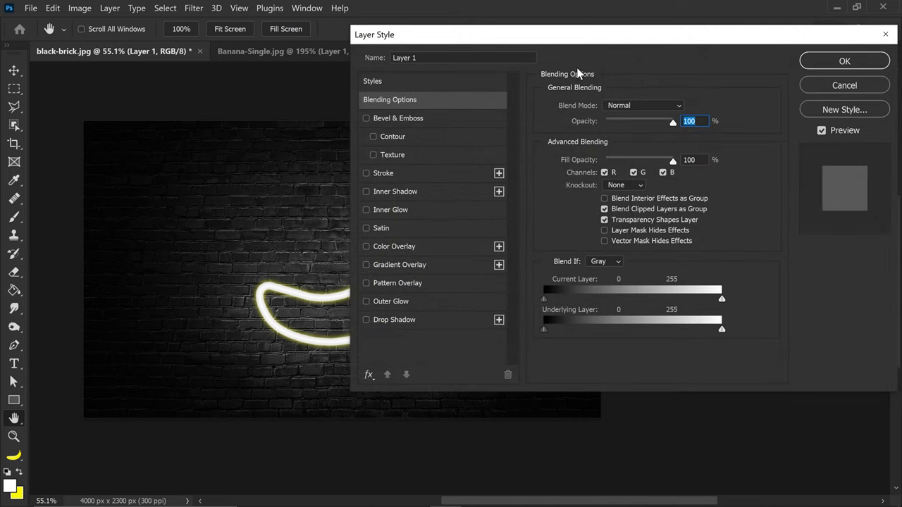
left_click(366, 192)
left_click(367, 301)
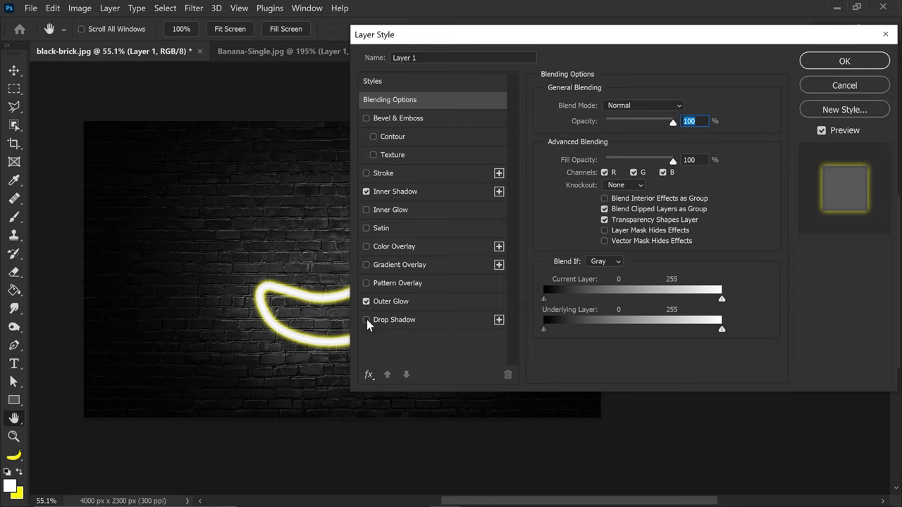
left_click(367, 320)
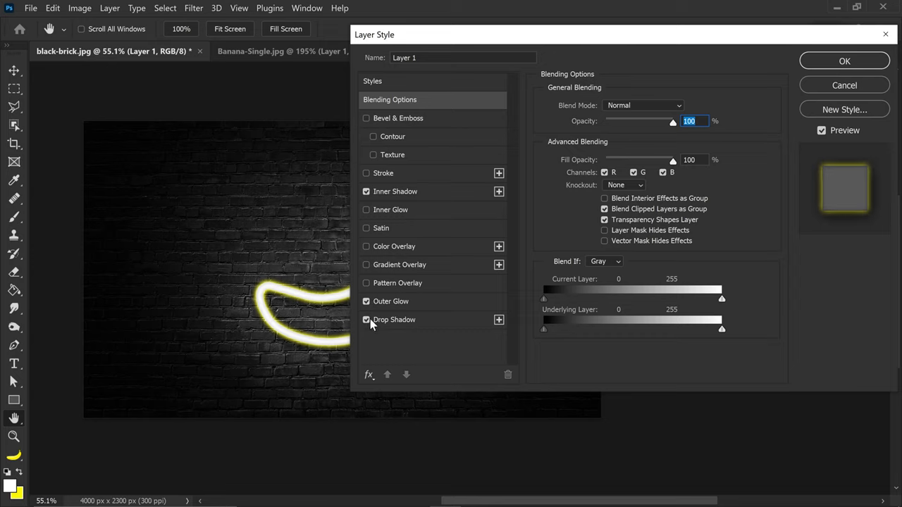
Set Layer 1's inner shadow opacity to 77%
left_click(410, 194)
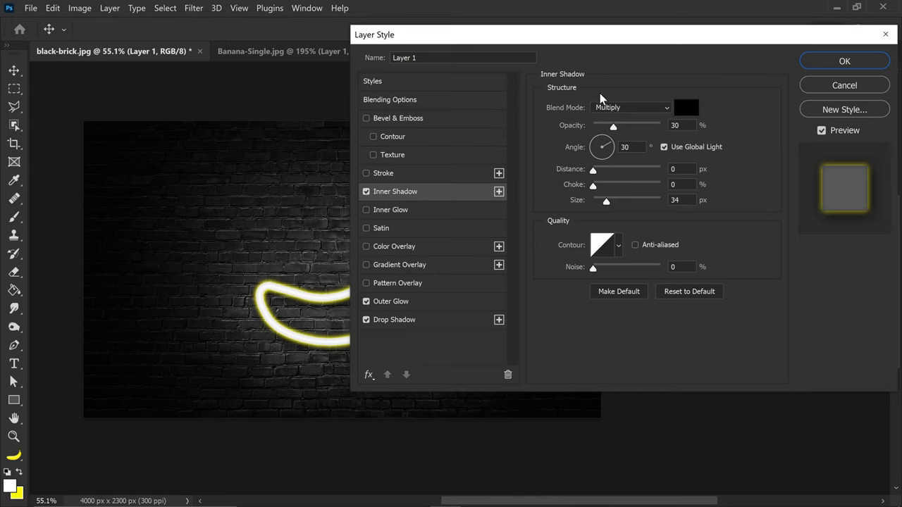
left_click(685, 125)
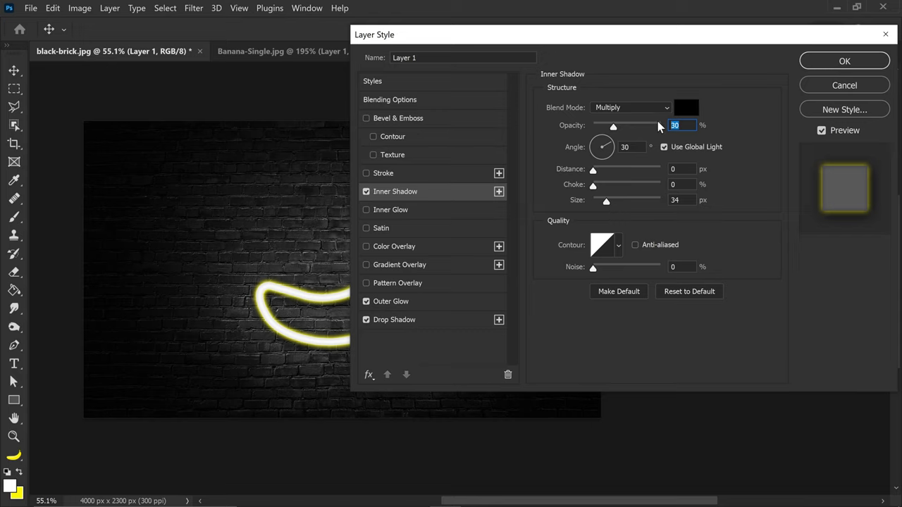
key("BackSpace")
key("BackSpace")
type("77")
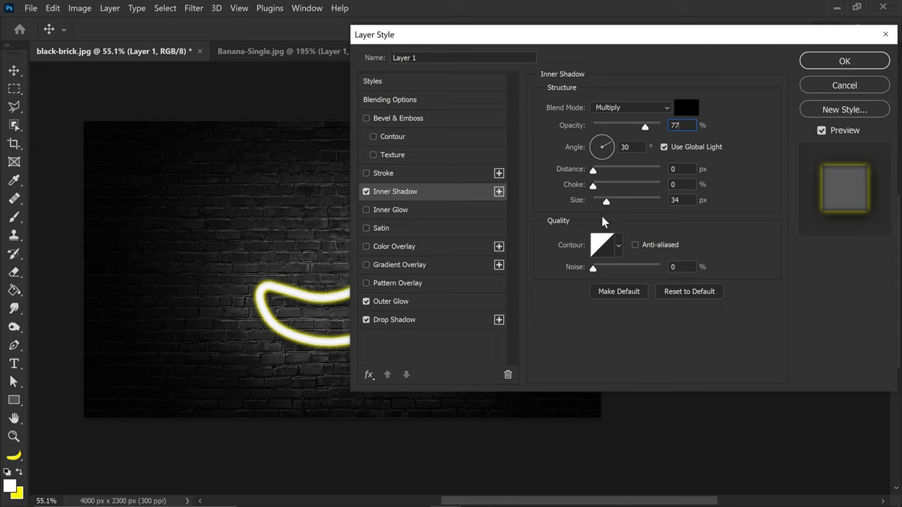
Set Layer 1's outer glow to 50% opacity and 250 px size
left_click(408, 300)
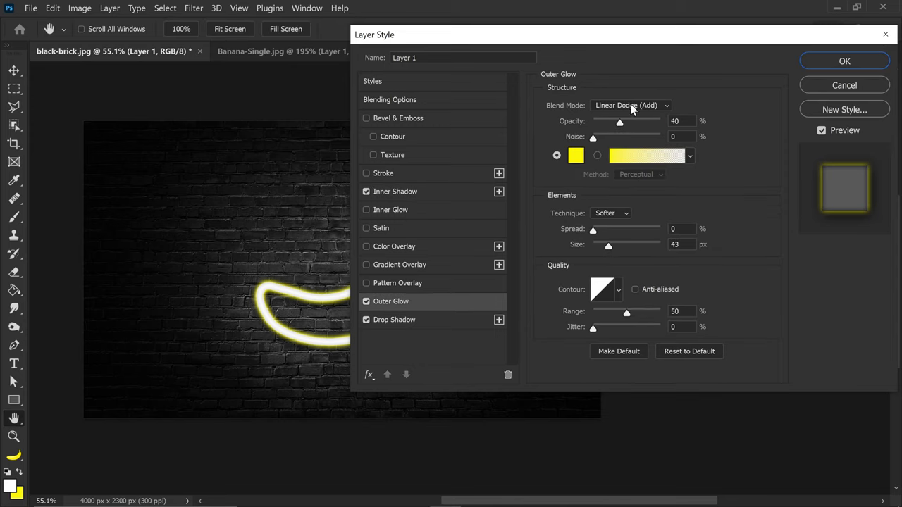
key("Return")
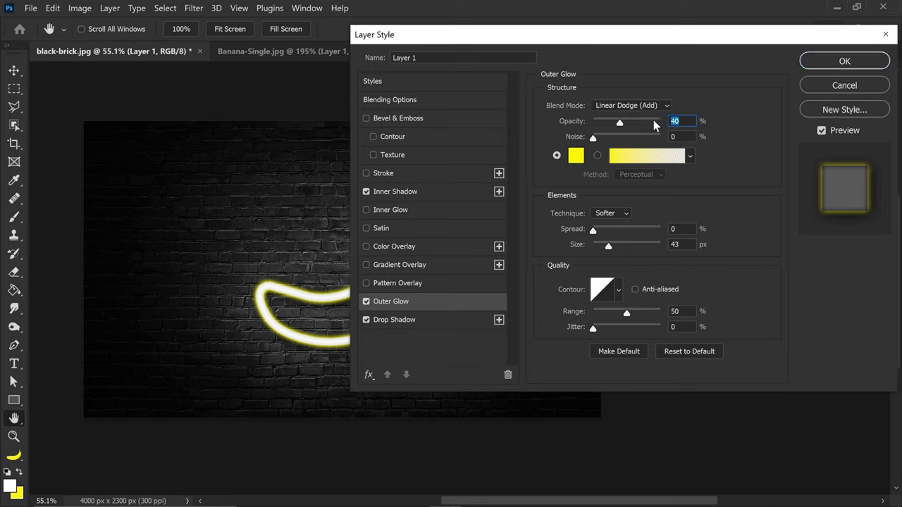
type("50")
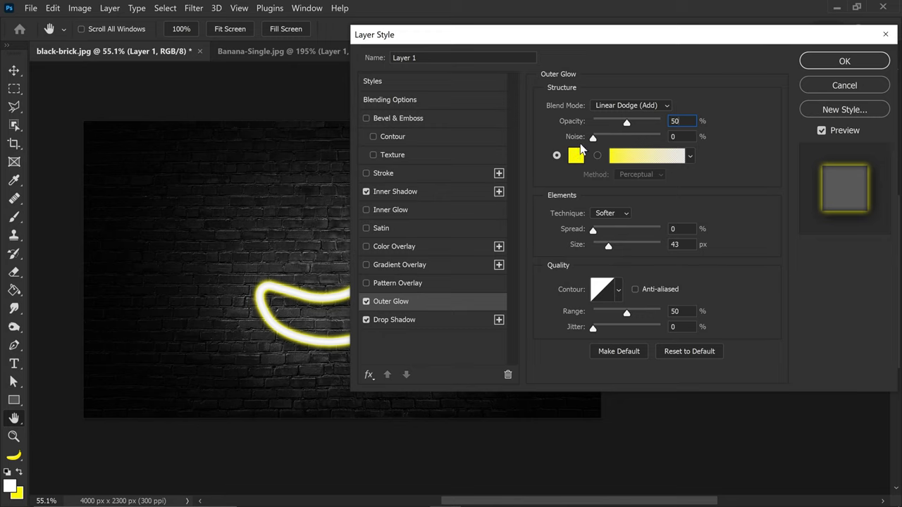
left_click(673, 245)
type("250")
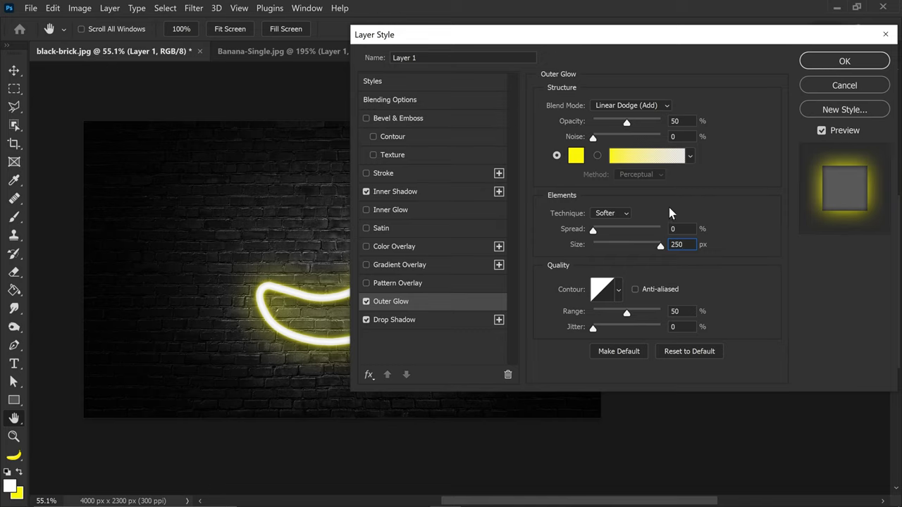
Set the drop shadow distance to 18 px and size to 87 px
left_click(407, 323)
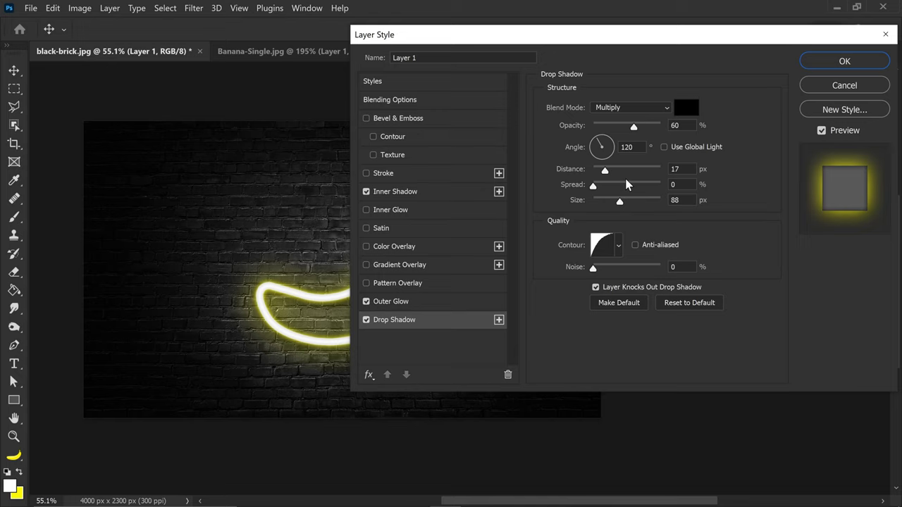
double_click(675, 124)
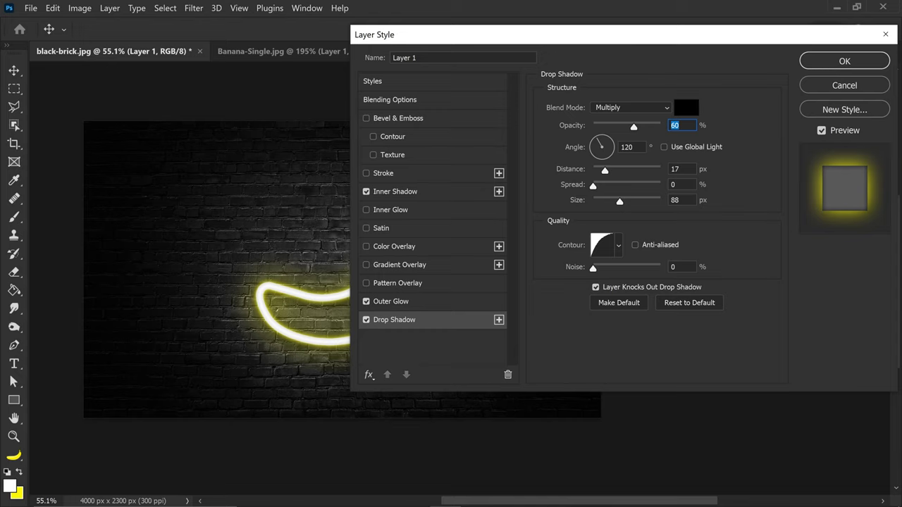
key("Tab")
key("Tab")
type("18")
key("Tab")
key("Tab")
type("87")
Choose a different contour preset for the drop shadow
left_click(619, 245)
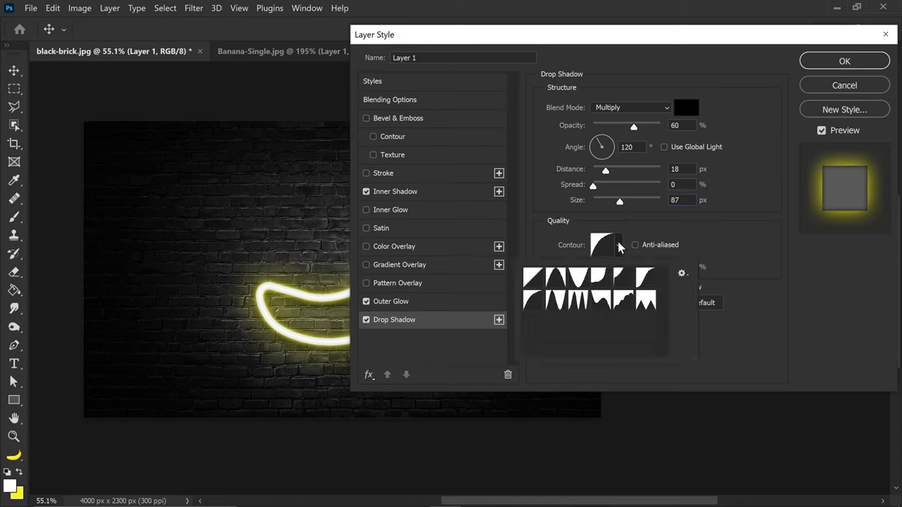
left_click(535, 301)
left_click(714, 214)
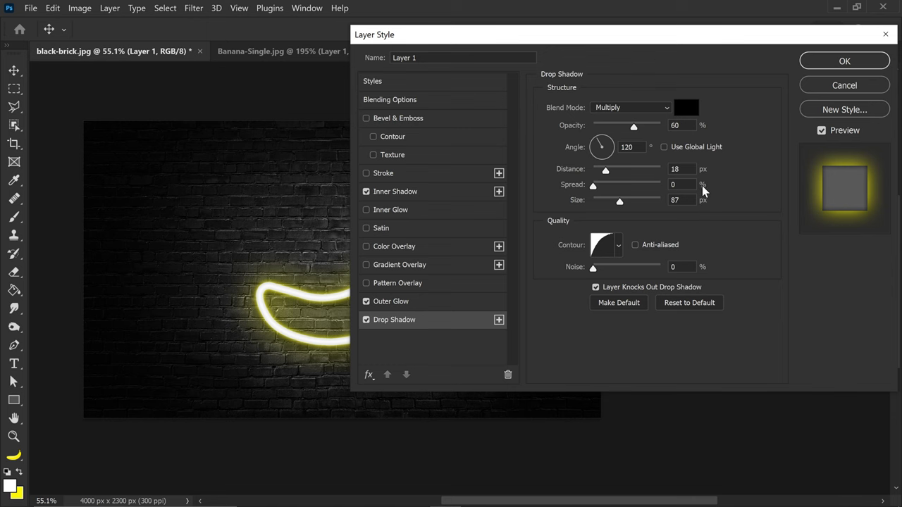
Apply the layer effects and add a new Layer 2 beneath Layer 1
left_click(824, 64)
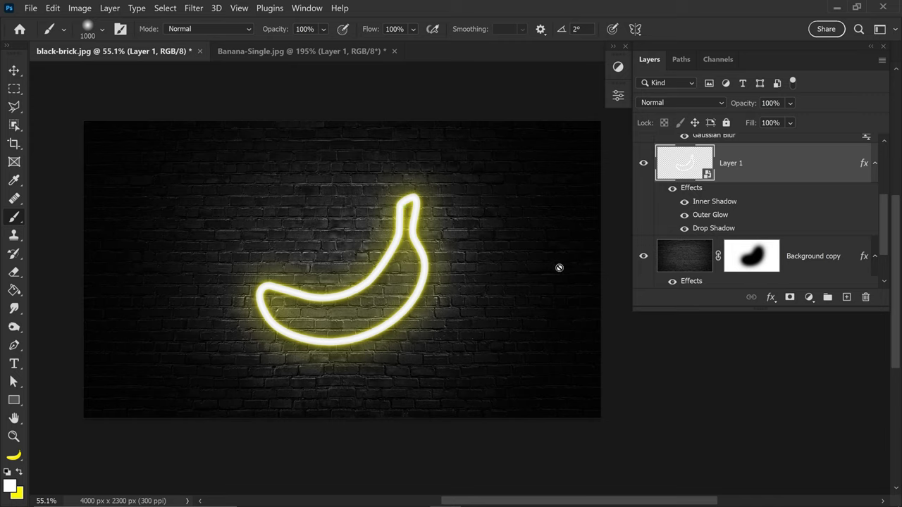
left_click(847, 297)
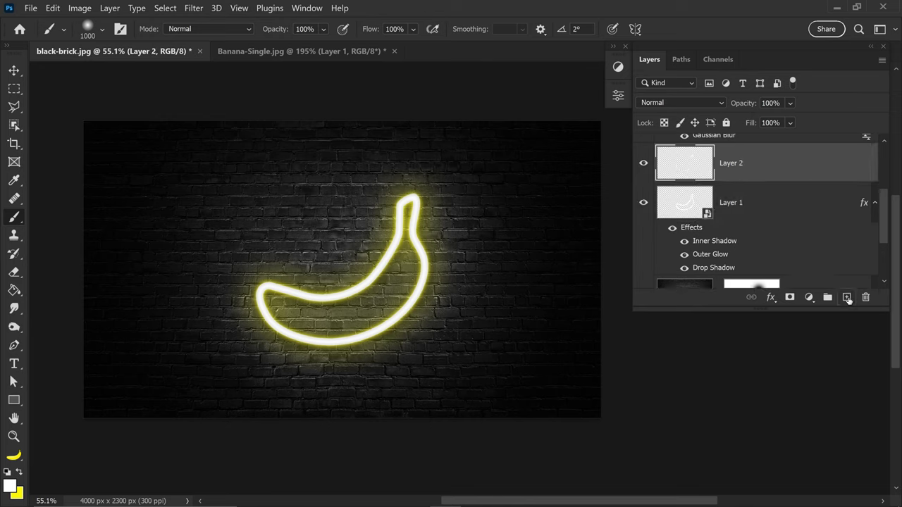
left_click_drag(757, 173, 754, 259)
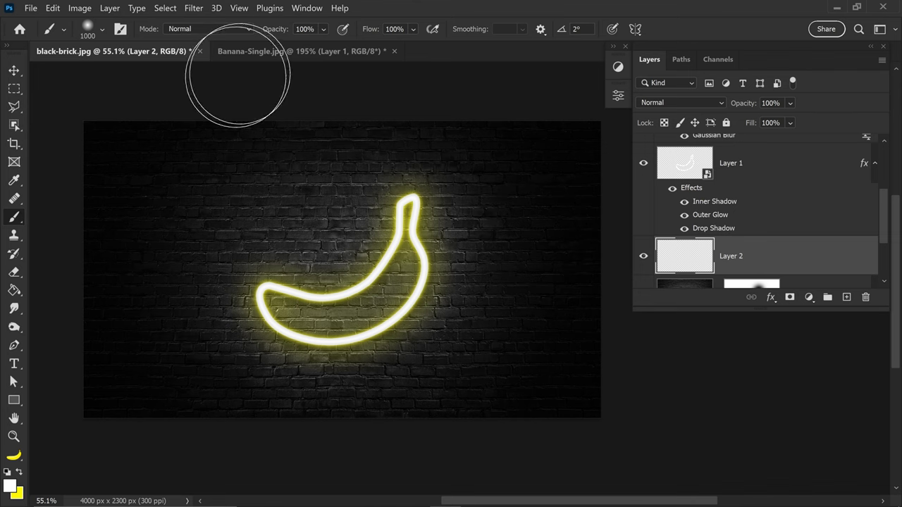
Set brush opacity 34%, Layer 2 to Pin Light at 74%, and yellow as foreground colour
left_click(305, 29)
type("34")
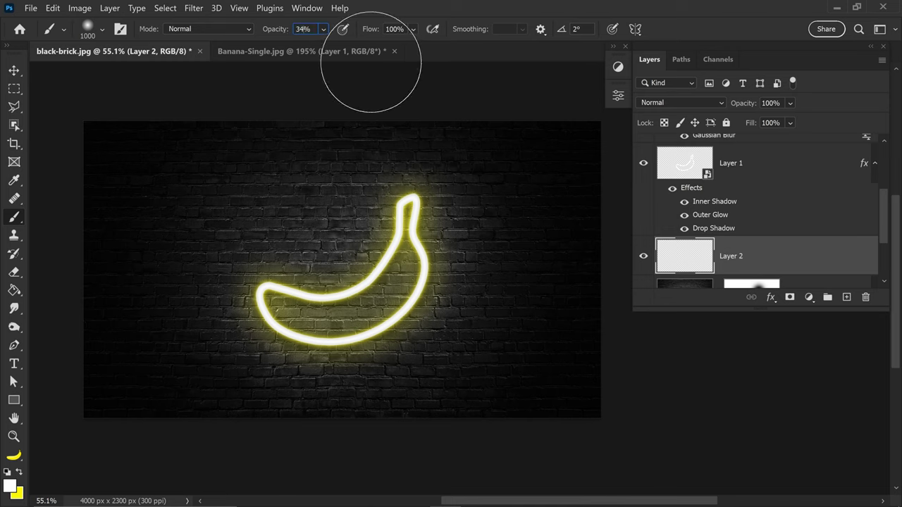
left_click(652, 104)
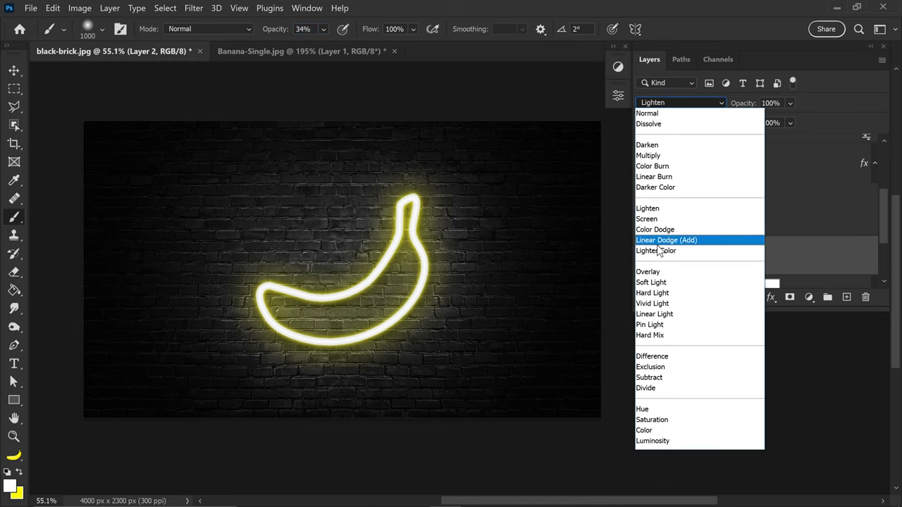
left_click(650, 325)
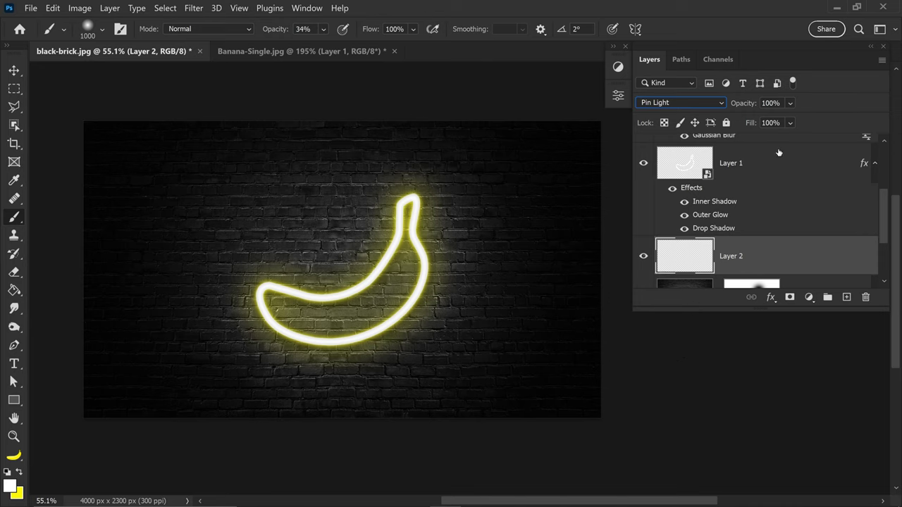
key("Tab")
type("7")
left_click(790, 103)
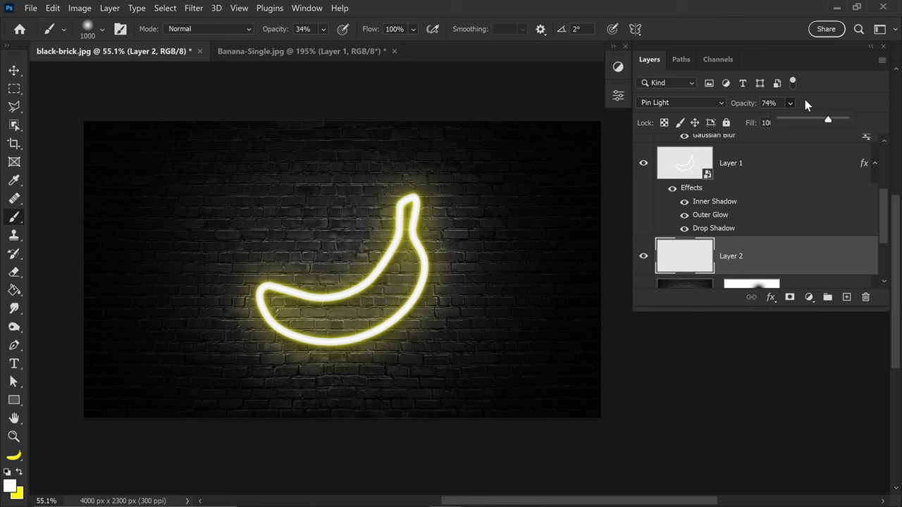
left_click(20, 473)
left_click(10, 485)
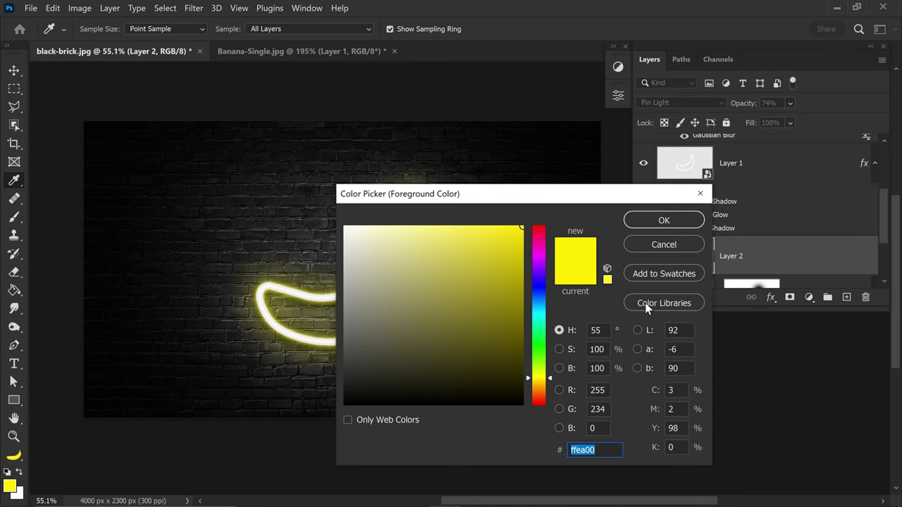
Brush soft yellow ffea00 glow around the banana on Layer 2, undoing the last stroke
left_click(663, 221)
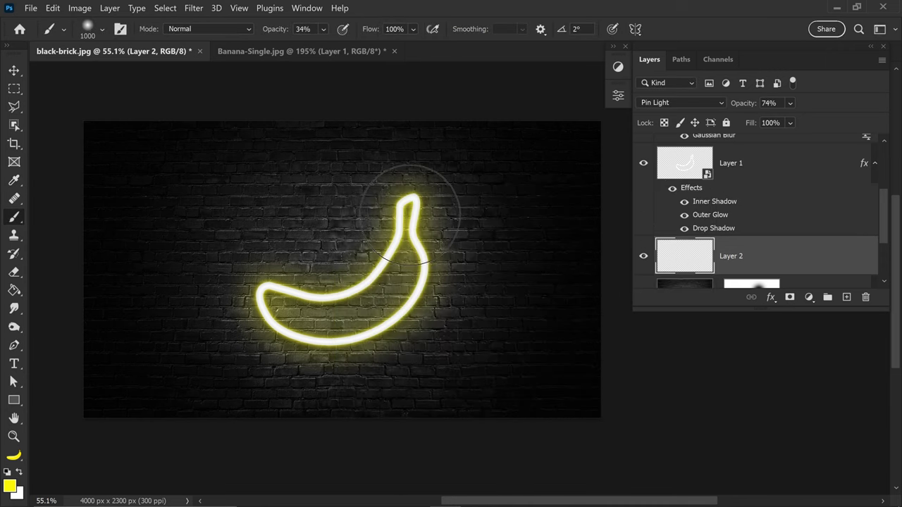
left_click(411, 213)
left_click(405, 258)
mouse_move(403, 262)
left_mouse_down()
mouse_move(366, 286)
mouse_move(287, 310)
mouse_move(257, 292)
left_mouse_up()
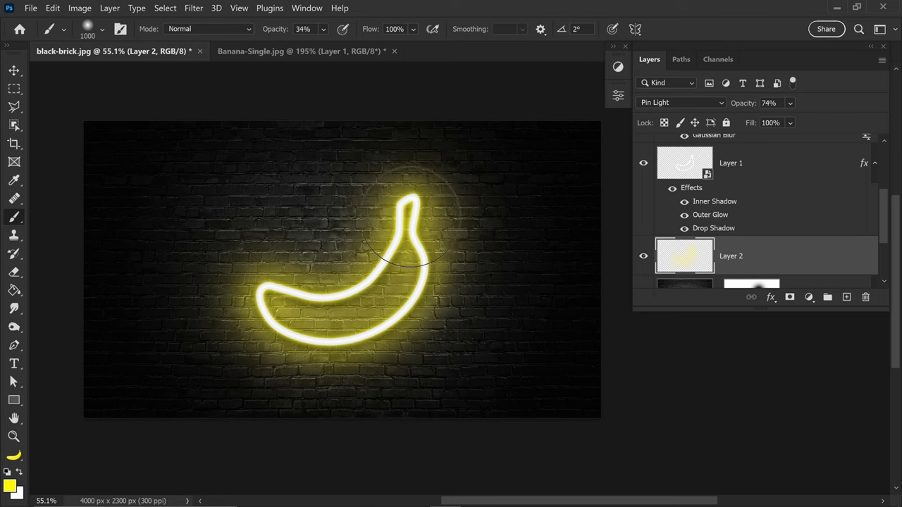
mouse_move(410, 218)
left_mouse_down()
mouse_move(357, 309)
mouse_move(331, 289)
mouse_move(307, 310)
mouse_move(276, 304)
left_mouse_up()
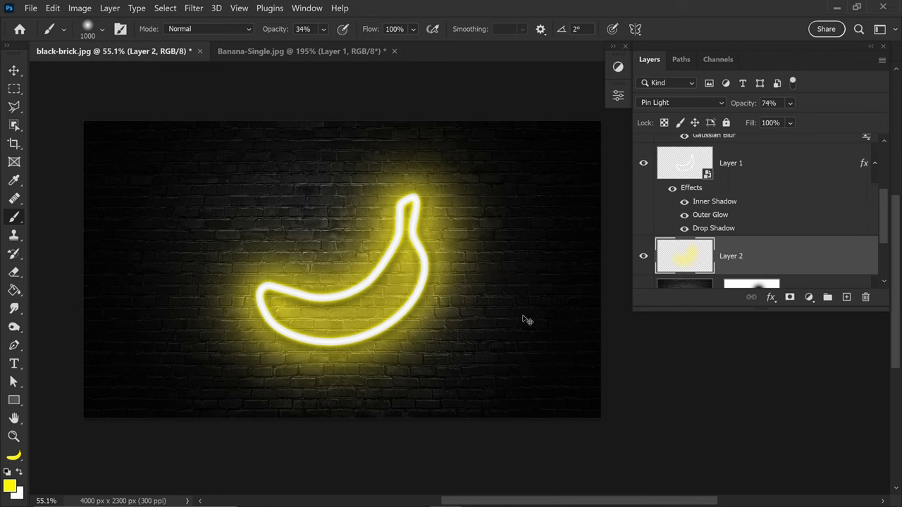
key("ctrl+z")
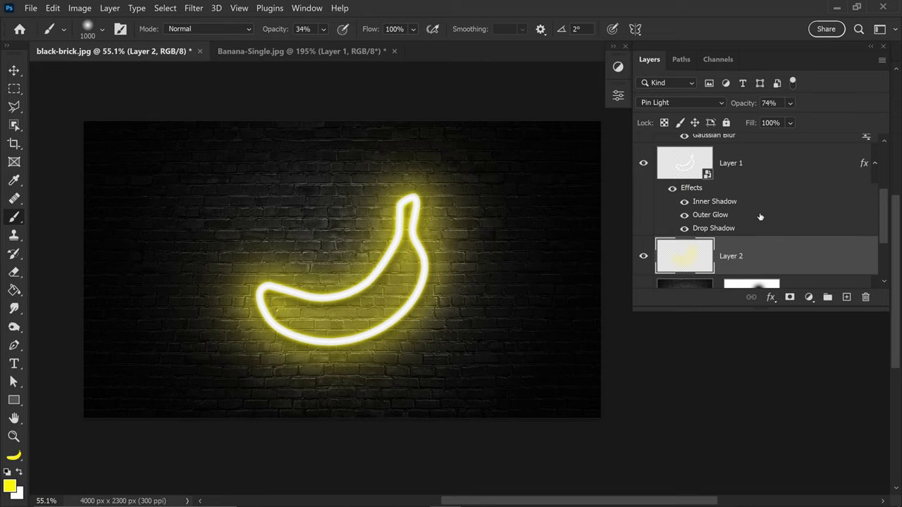
Add a Brightness/Contrast adjustment layer above Layer 1 copy with contrast raised to 27
scroll(772, 211, "up", 3)
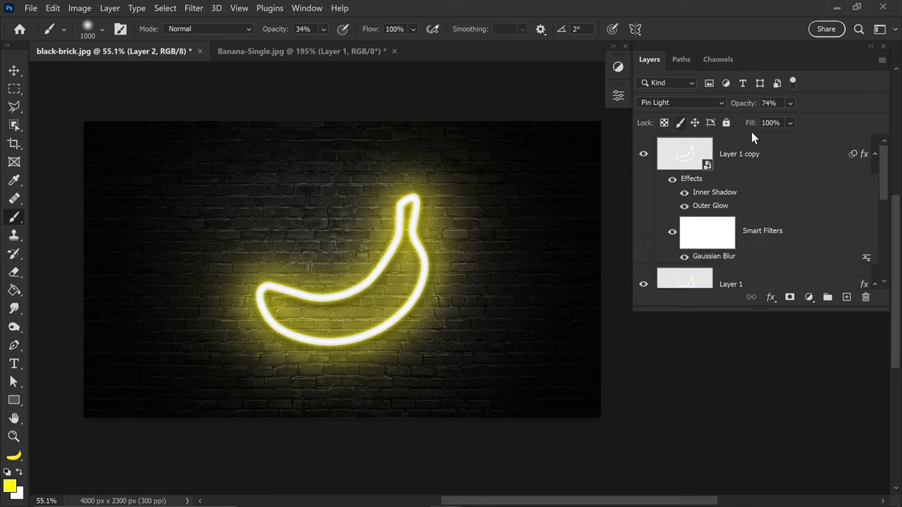
left_click(742, 153)
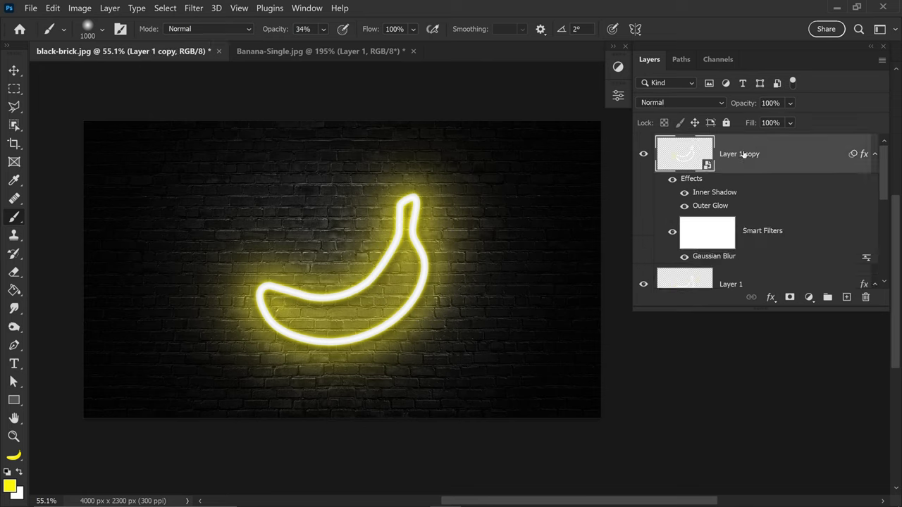
left_click(619, 67)
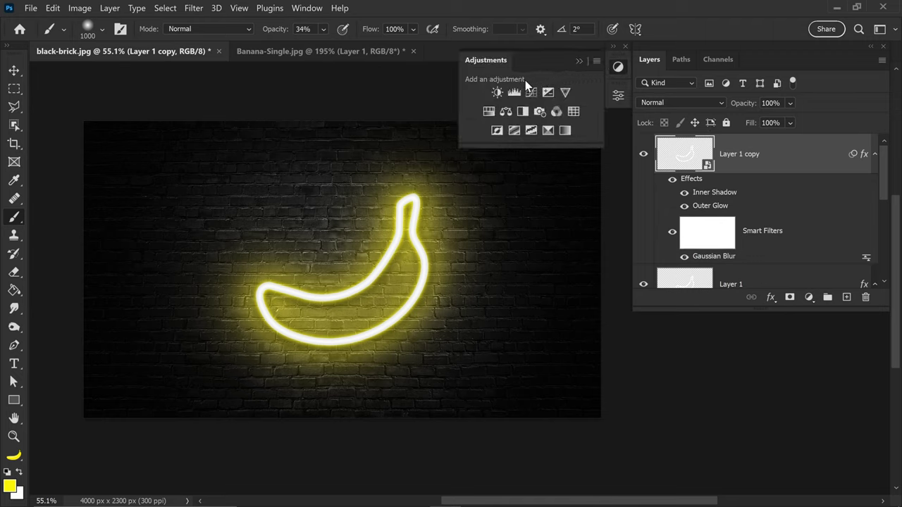
left_click(497, 92)
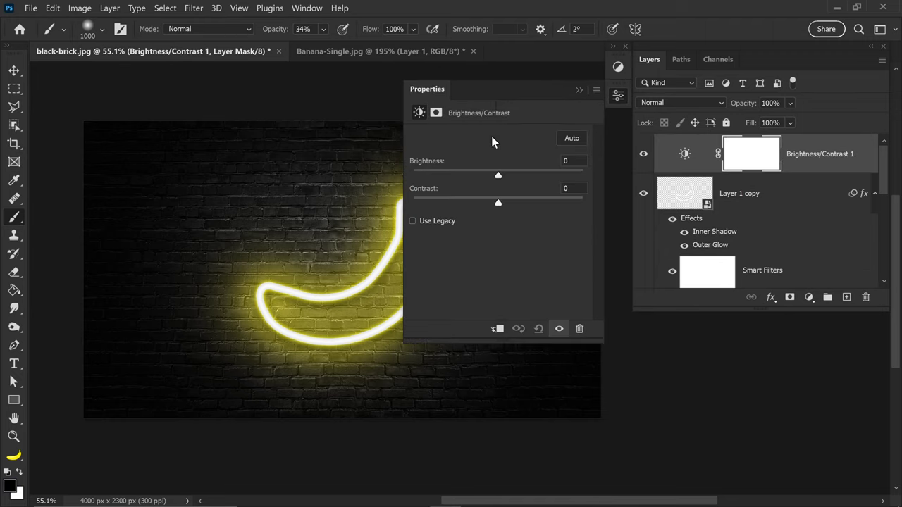
left_click_drag(357, 275, 285, 271)
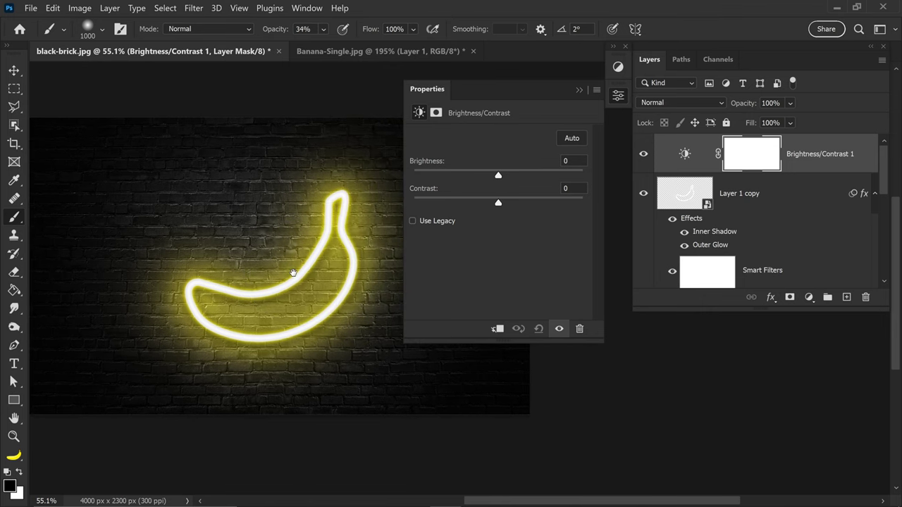
left_click_drag(498, 204, 536, 204)
left_click(579, 90)
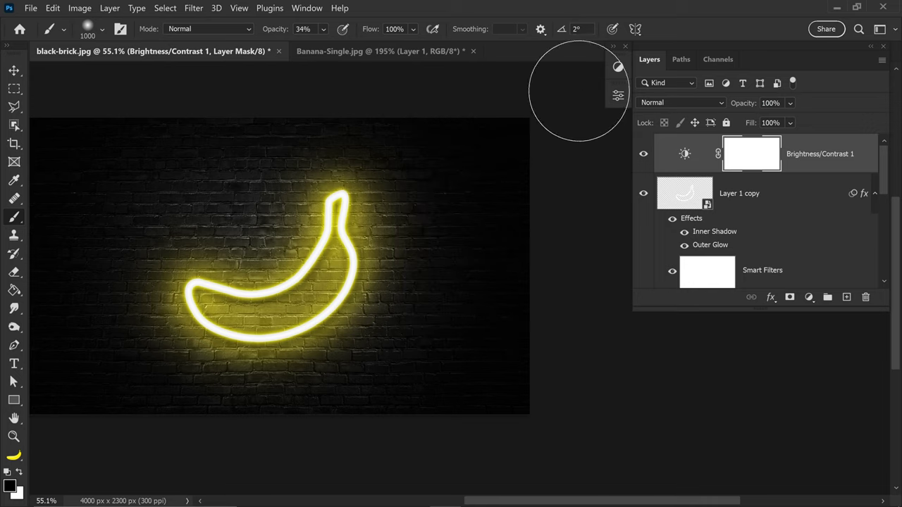
left_click(644, 156)
left_click(645, 157)
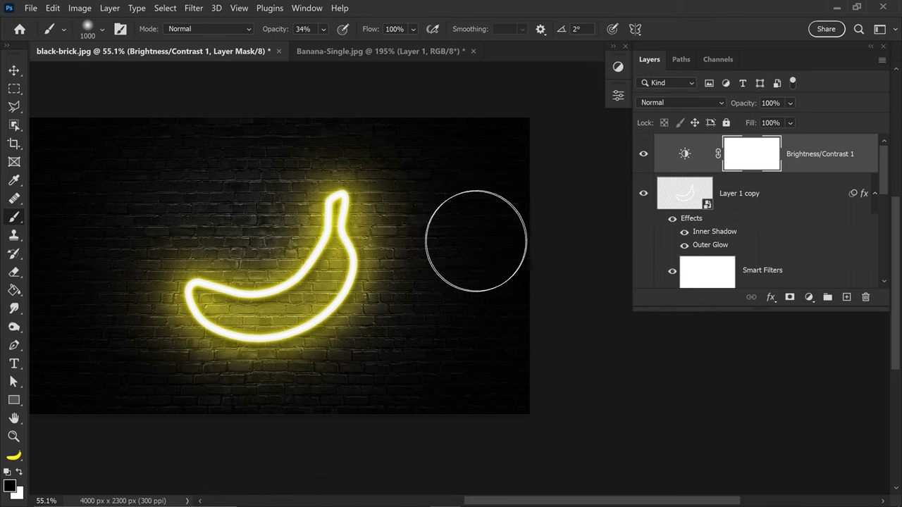
scroll(453, 276, "down", 2)
scroll(449, 289, "up", 2)
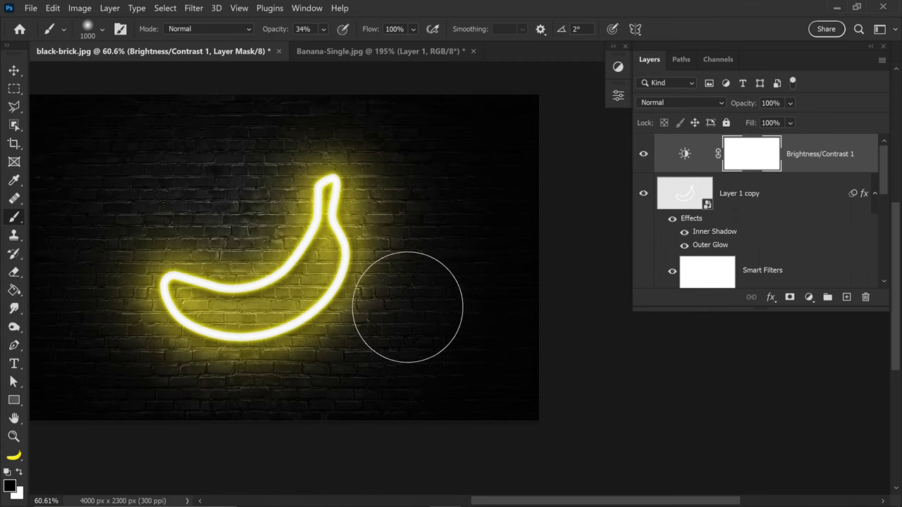
left_click_drag(406, 308, 453, 316)
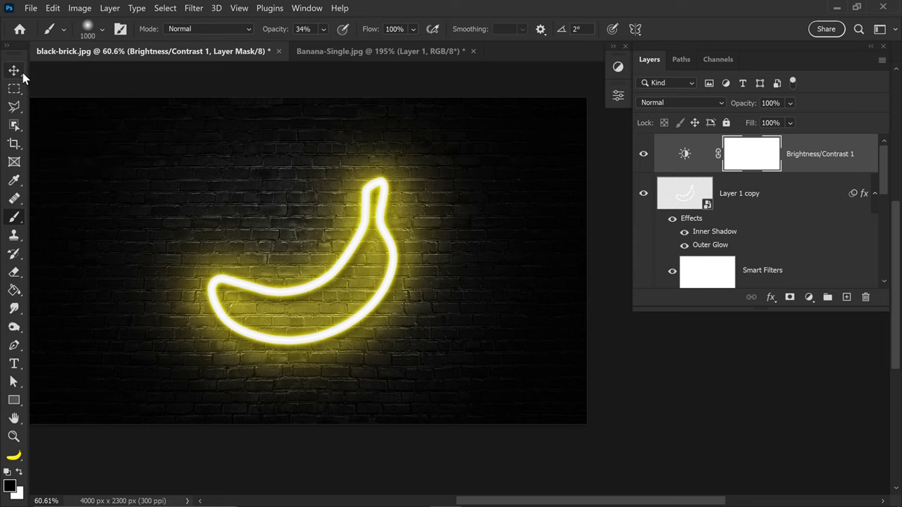
key("v")
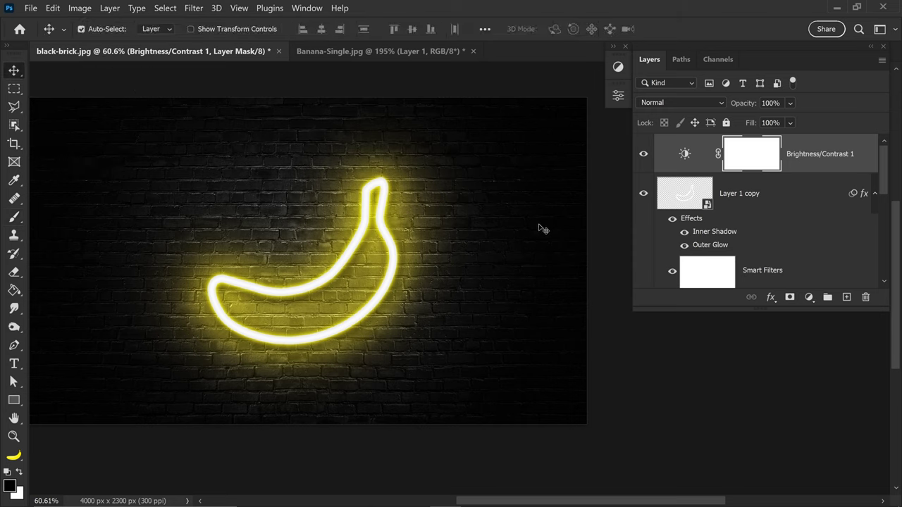